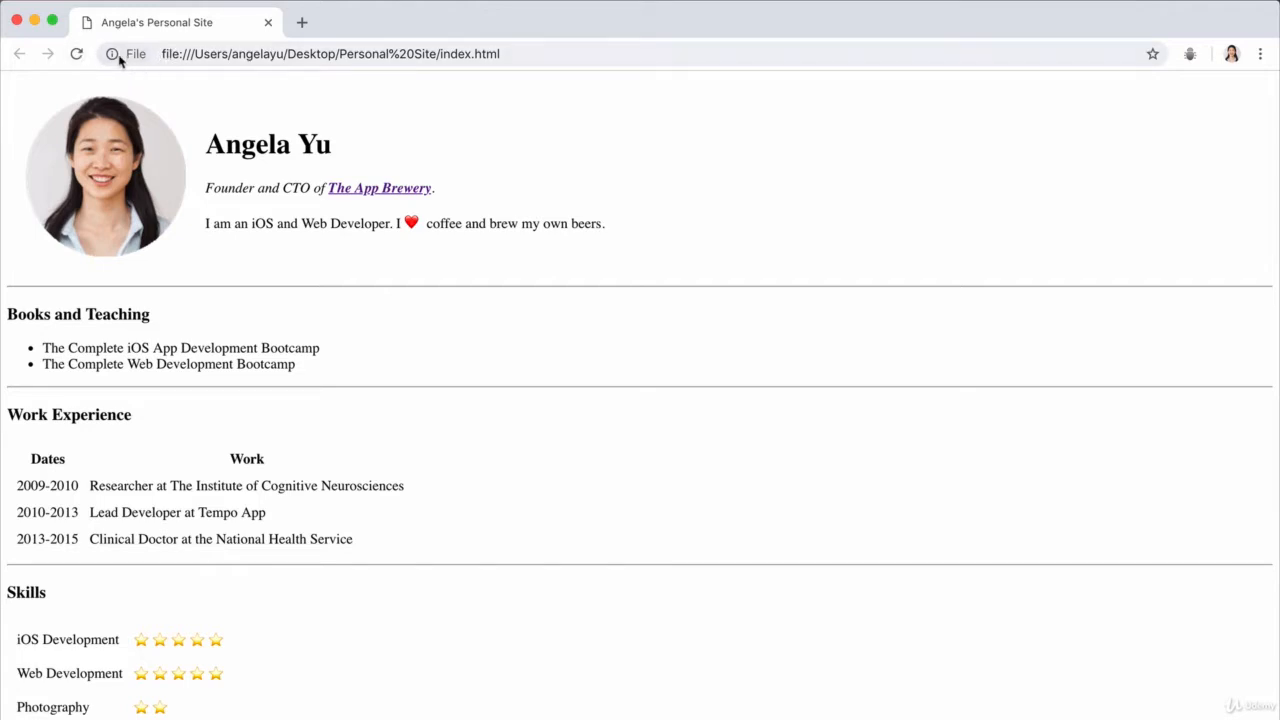
{"action": "left_click_drag", "start_coordinate": [163, 55], "coordinate": [330, 58]}
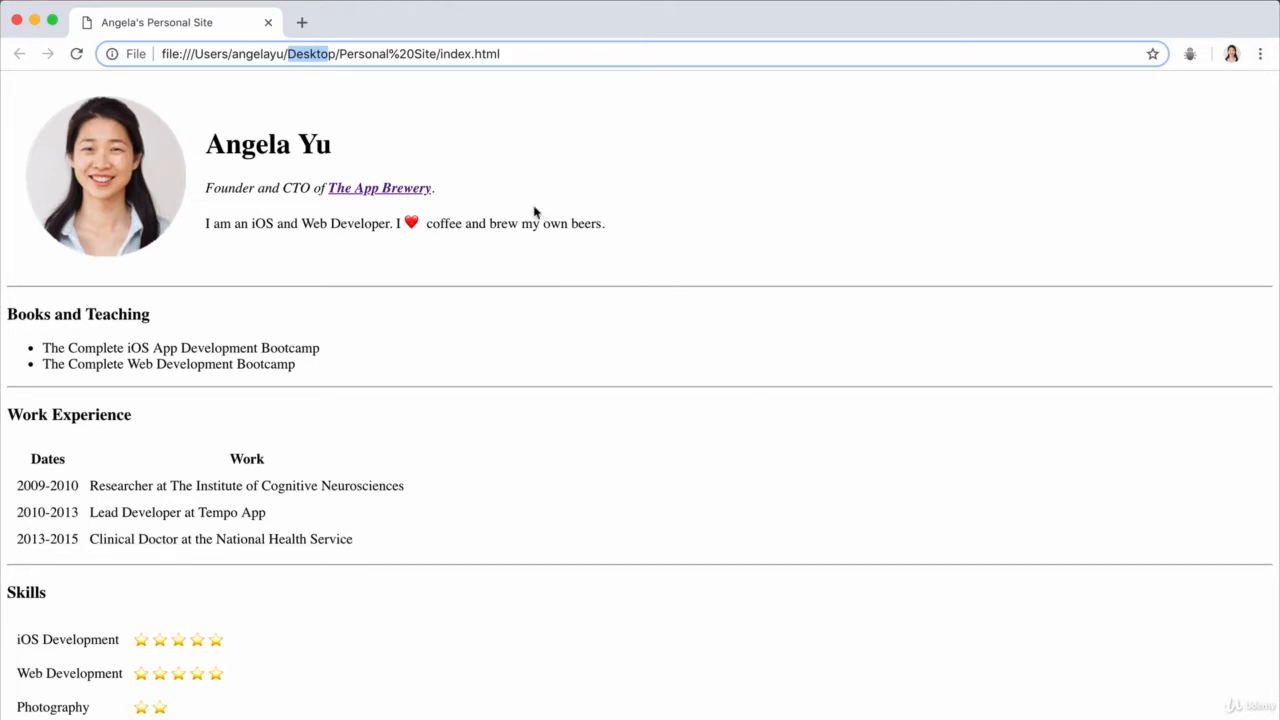
{"action": "left_click", "coordinate": [623, 403]}
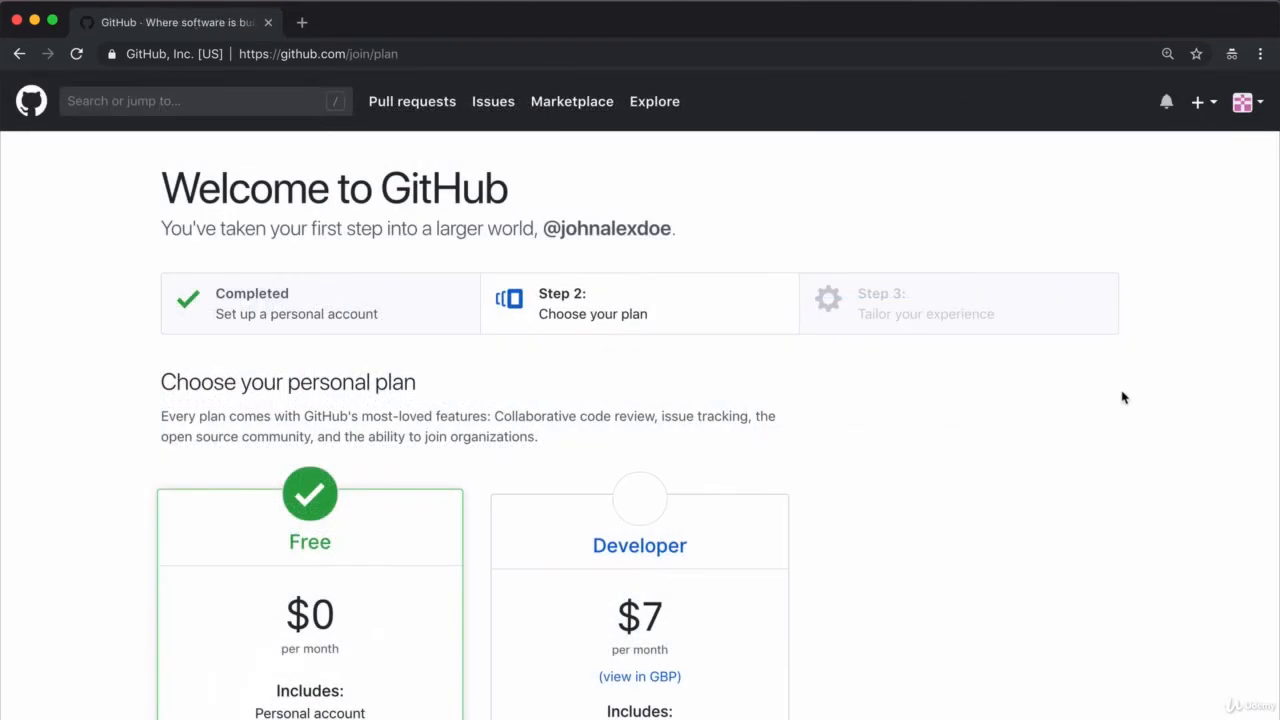
Step: Continue the GitHub sign-up with the Free plan and skip the survey for tailoring the experience
{"action": "scroll", "coordinate": [1087, 419], "scroll_direction": "down", "scroll_amount": 2}
{"action": "scroll", "coordinate": [1087, 419], "scroll_direction": "down", "scroll_amount": 3}
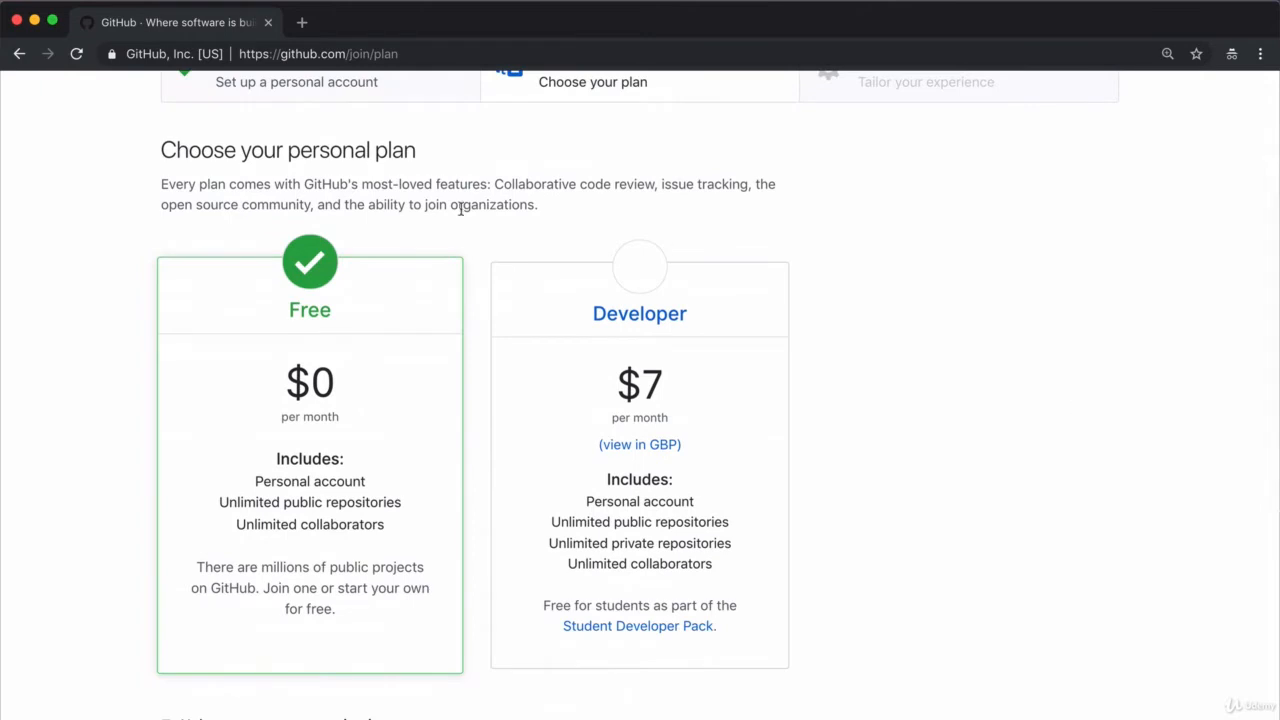
{"action": "scroll", "coordinate": [233, 455], "scroll_direction": "down", "scroll_amount": 4}
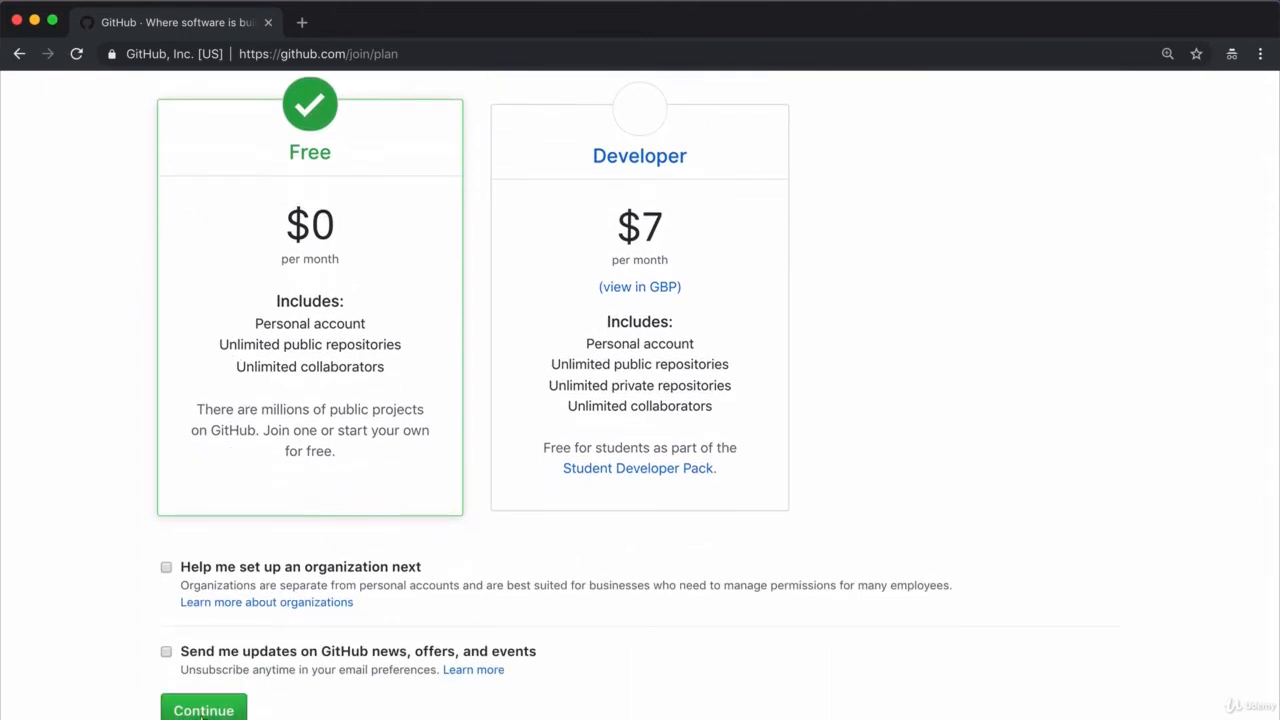
{"action": "left_click", "coordinate": [203, 711]}
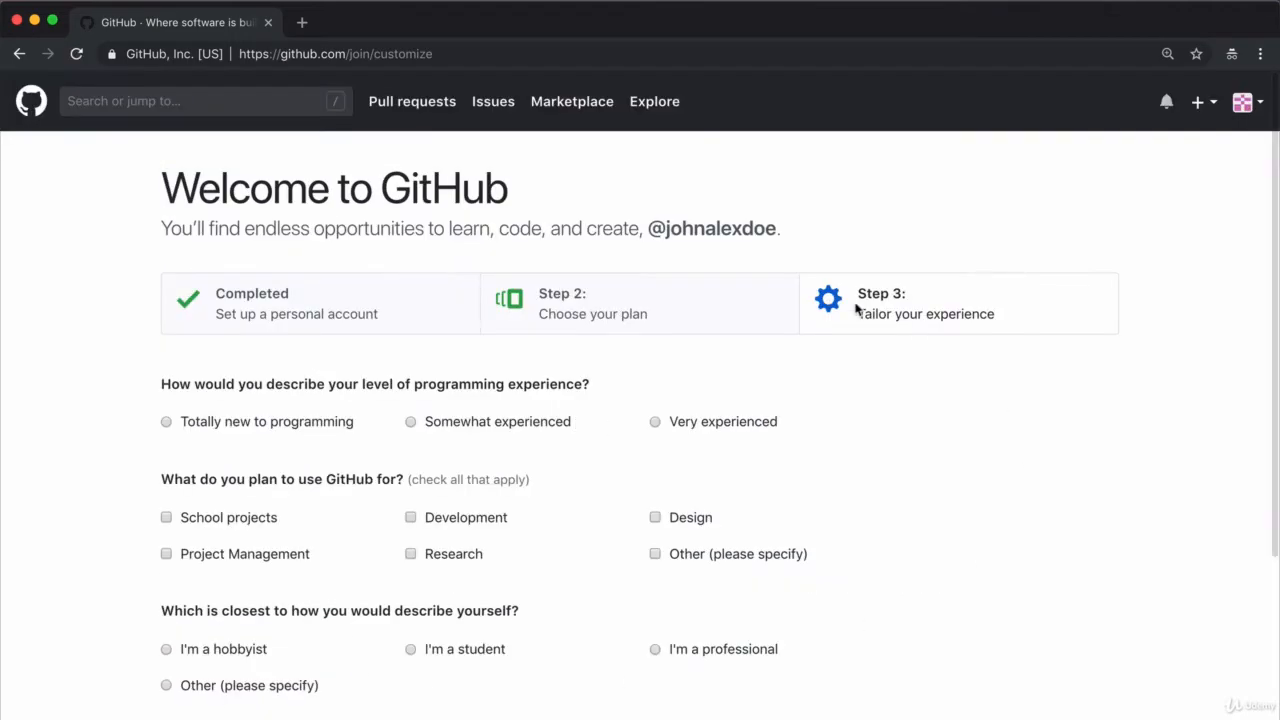
{"action": "scroll", "coordinate": [714, 514], "scroll_direction": "down", "scroll_amount": 6}
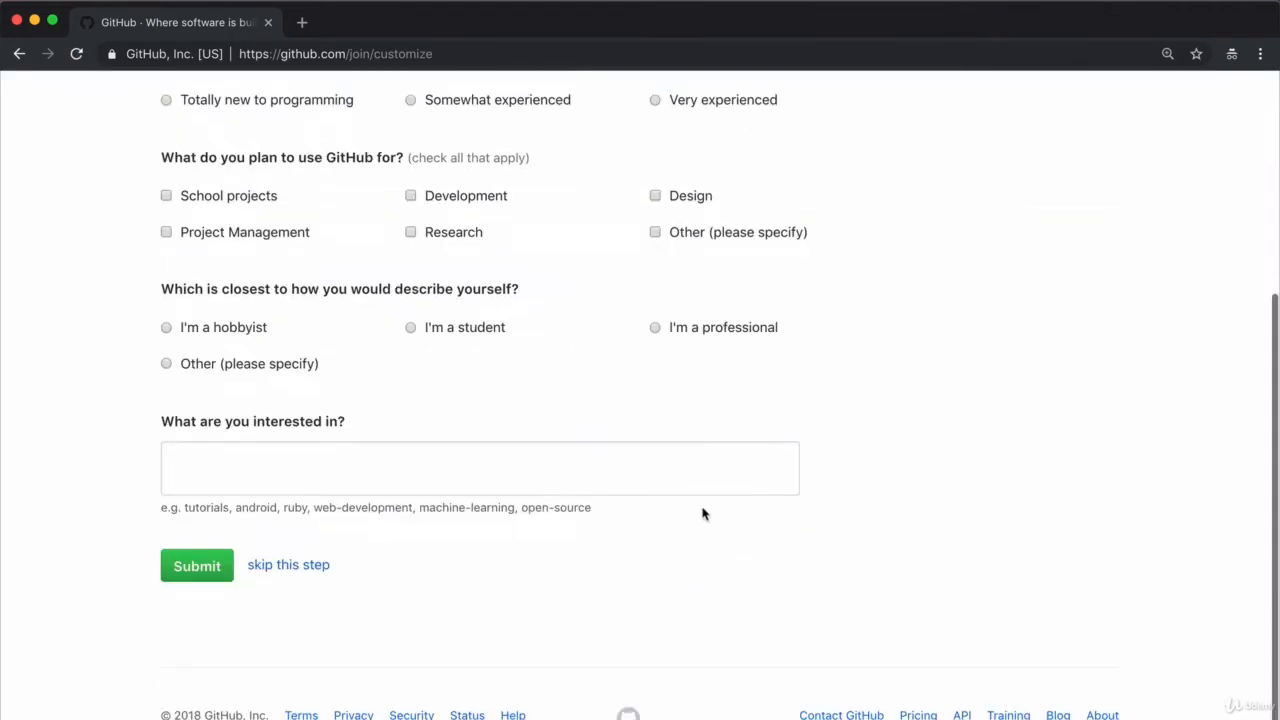
{"action": "left_click", "coordinate": [289, 567]}
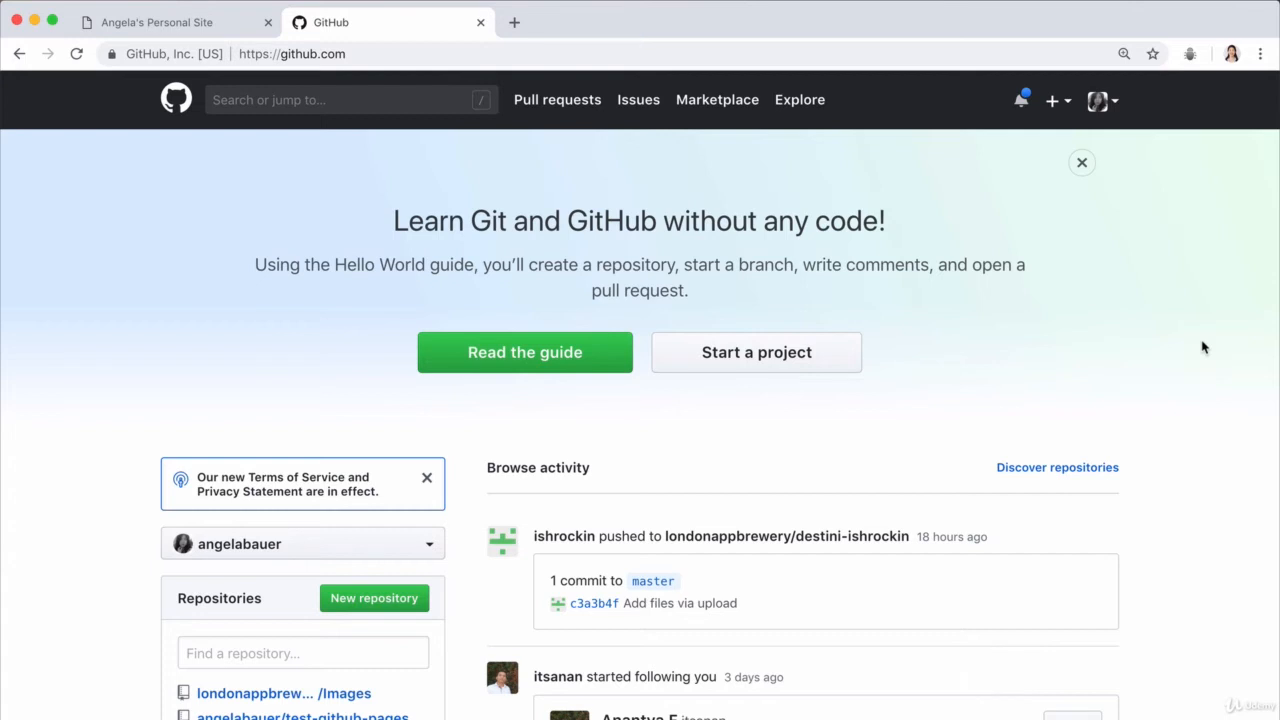
Step: Create a new public repository named cv, initialized with a README and without a .gitignore or license
{"action": "left_click", "coordinate": [1053, 101]}
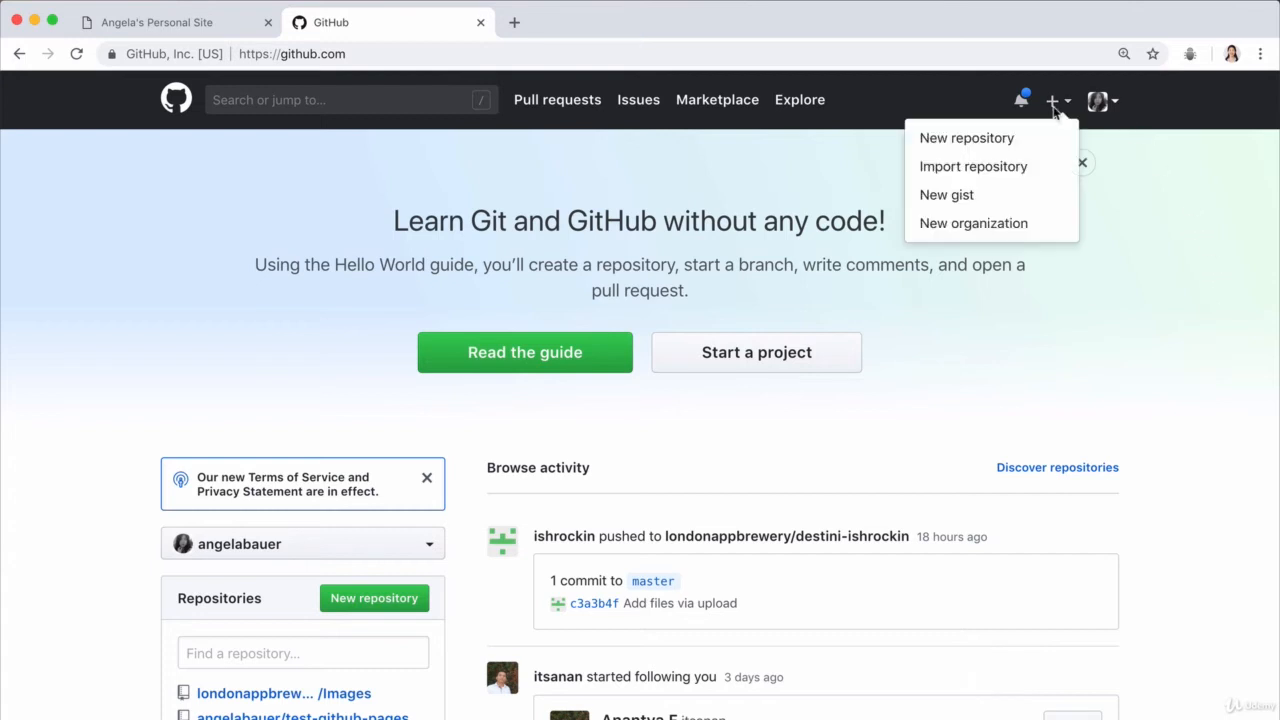
{"action": "left_click", "coordinate": [1053, 110]}
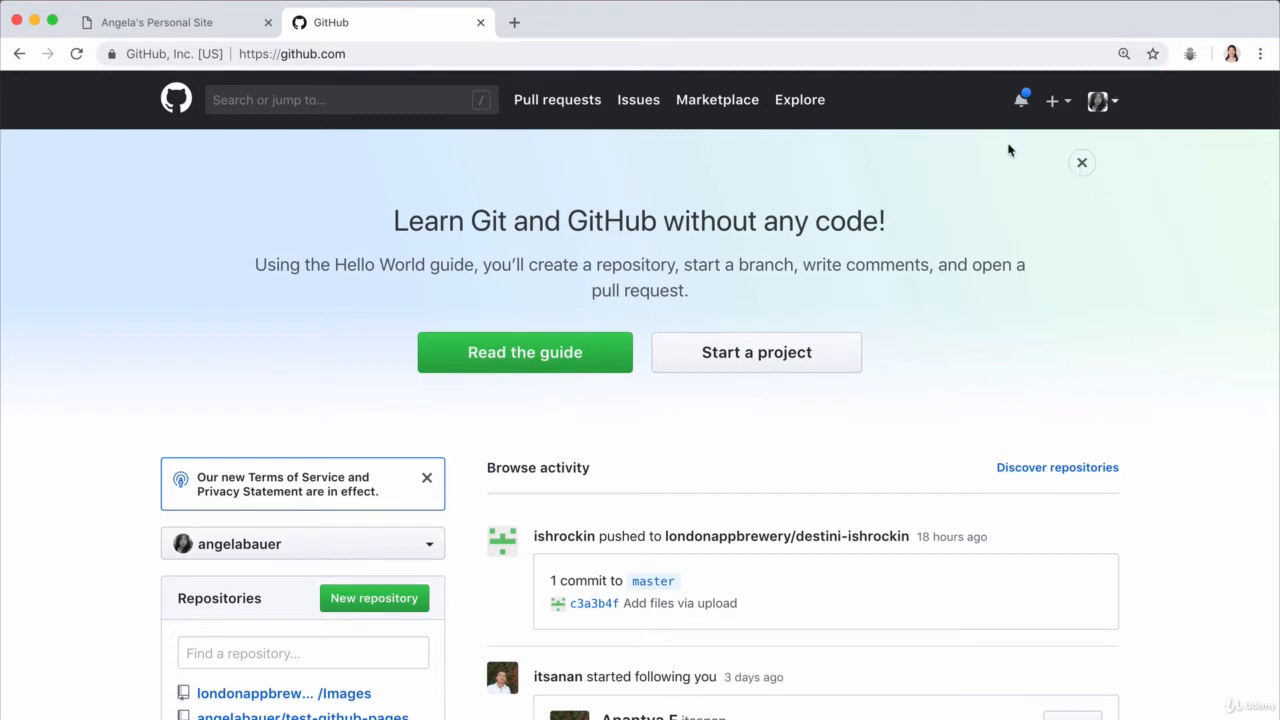
{"action": "left_click", "coordinate": [1057, 100]}
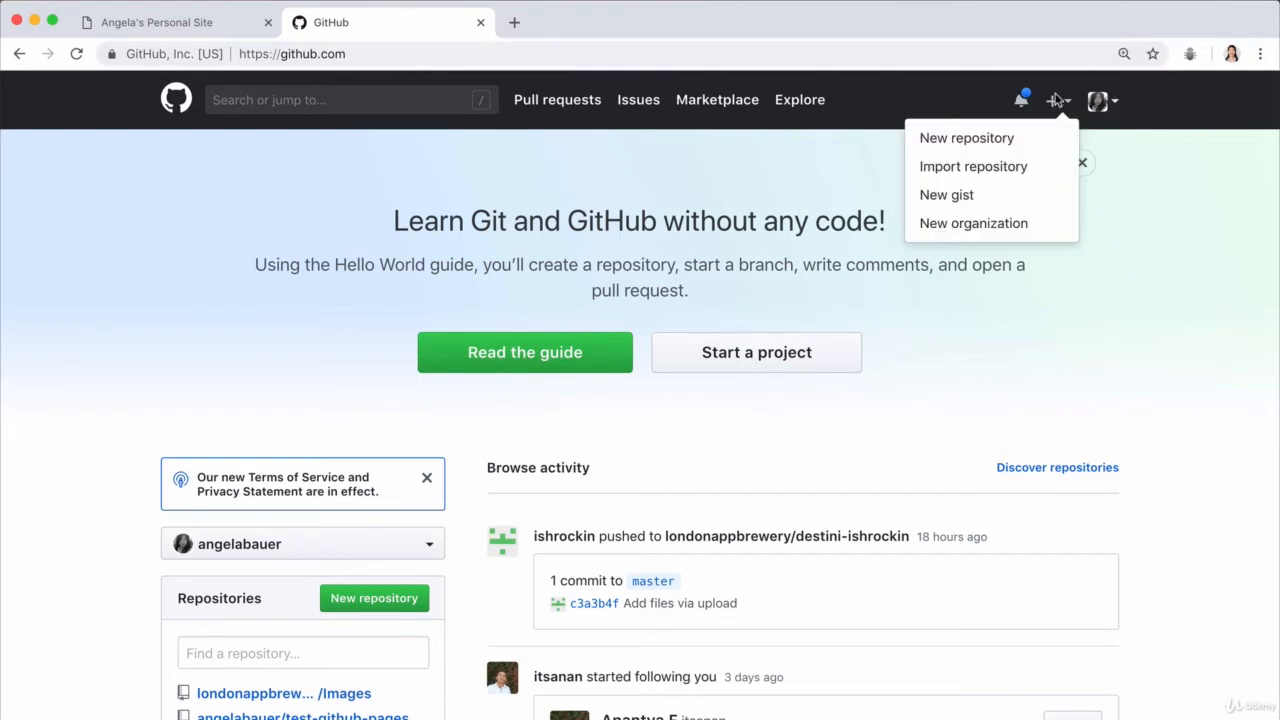
{"action": "left_click", "coordinate": [1021, 140]}
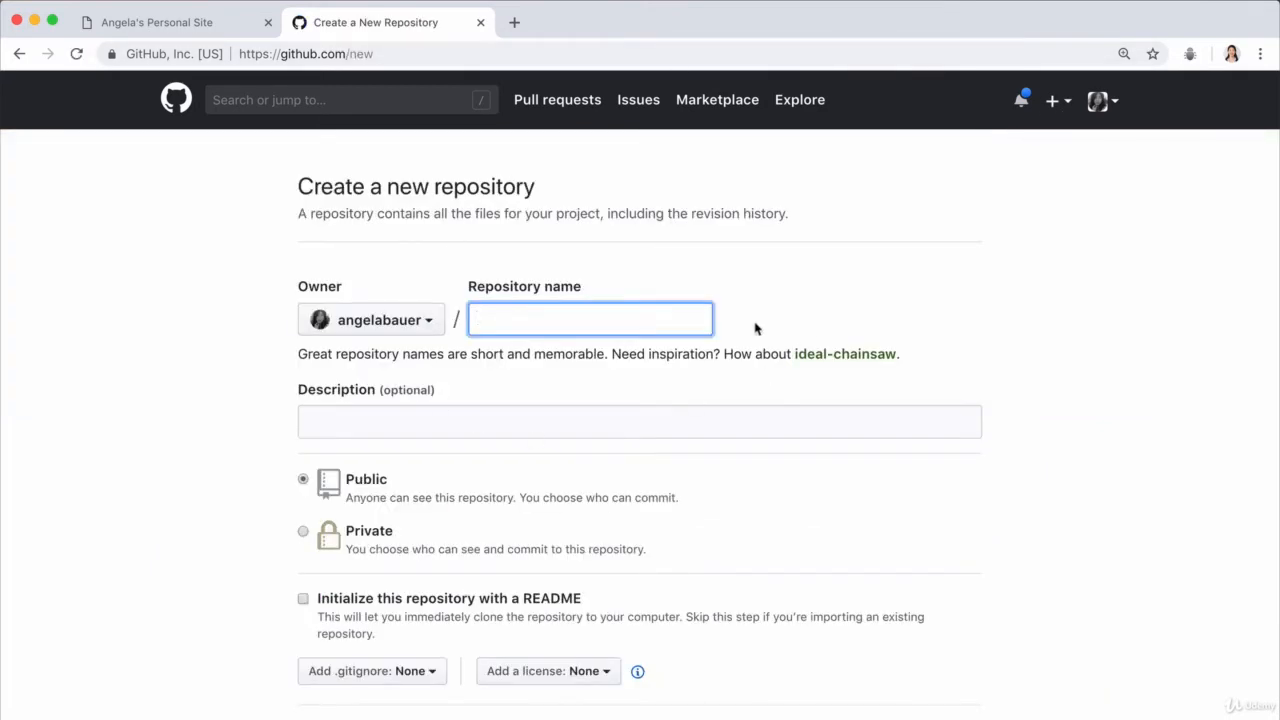
{"action": "type", "text": "cv"}
{"action": "scroll", "coordinate": [852, 507], "scroll_direction": "down", "scroll_amount": 1}
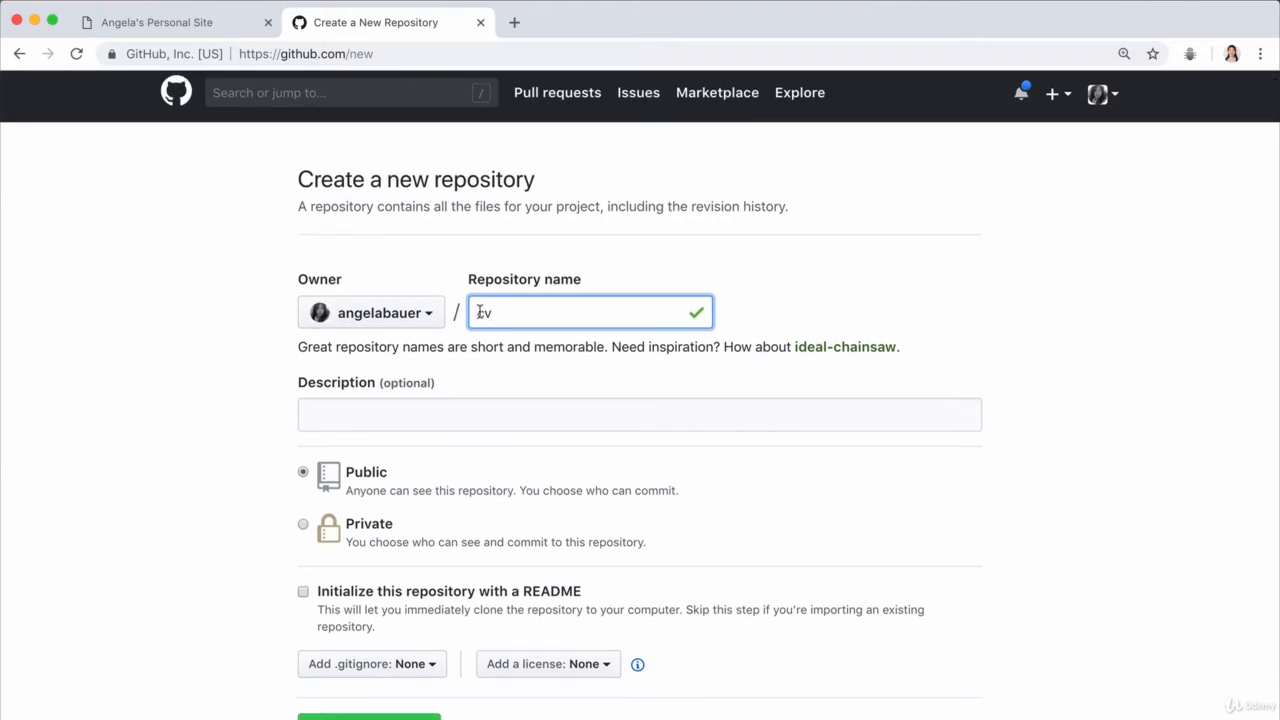
{"action": "scroll", "coordinate": [720, 470], "scroll_direction": "down", "scroll_amount": 2}
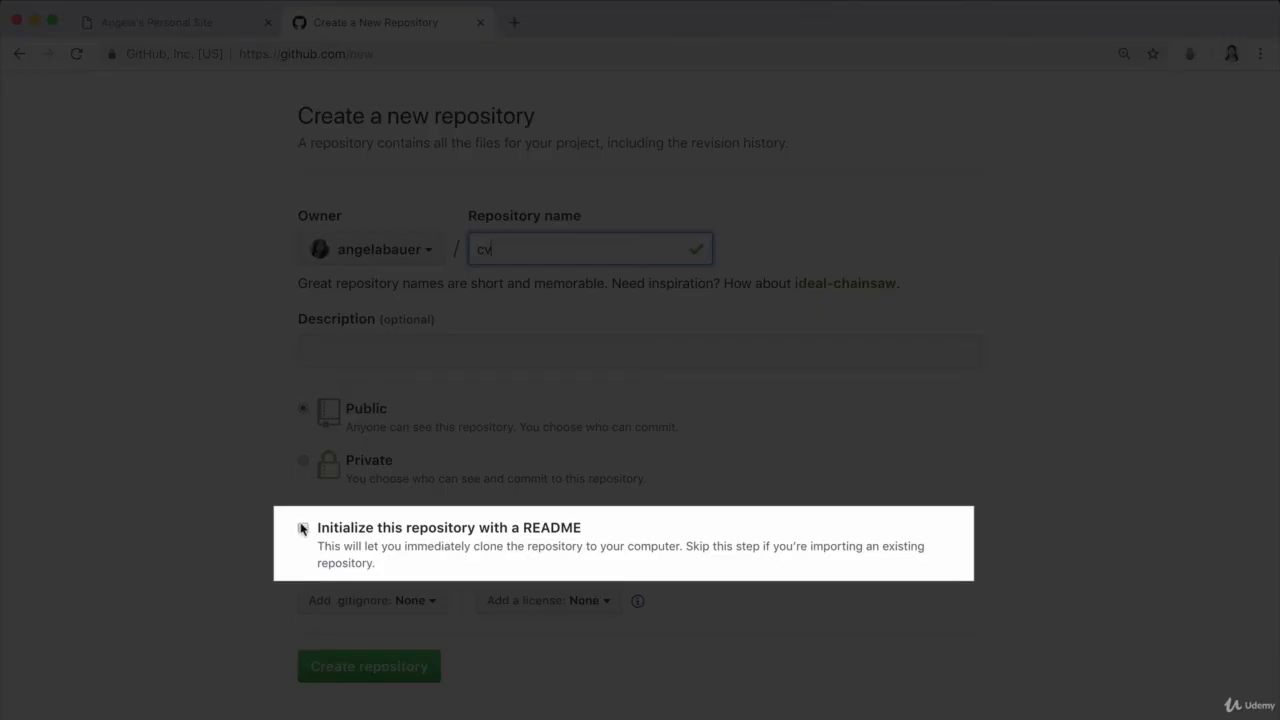
{"action": "left_click", "coordinate": [302, 528]}
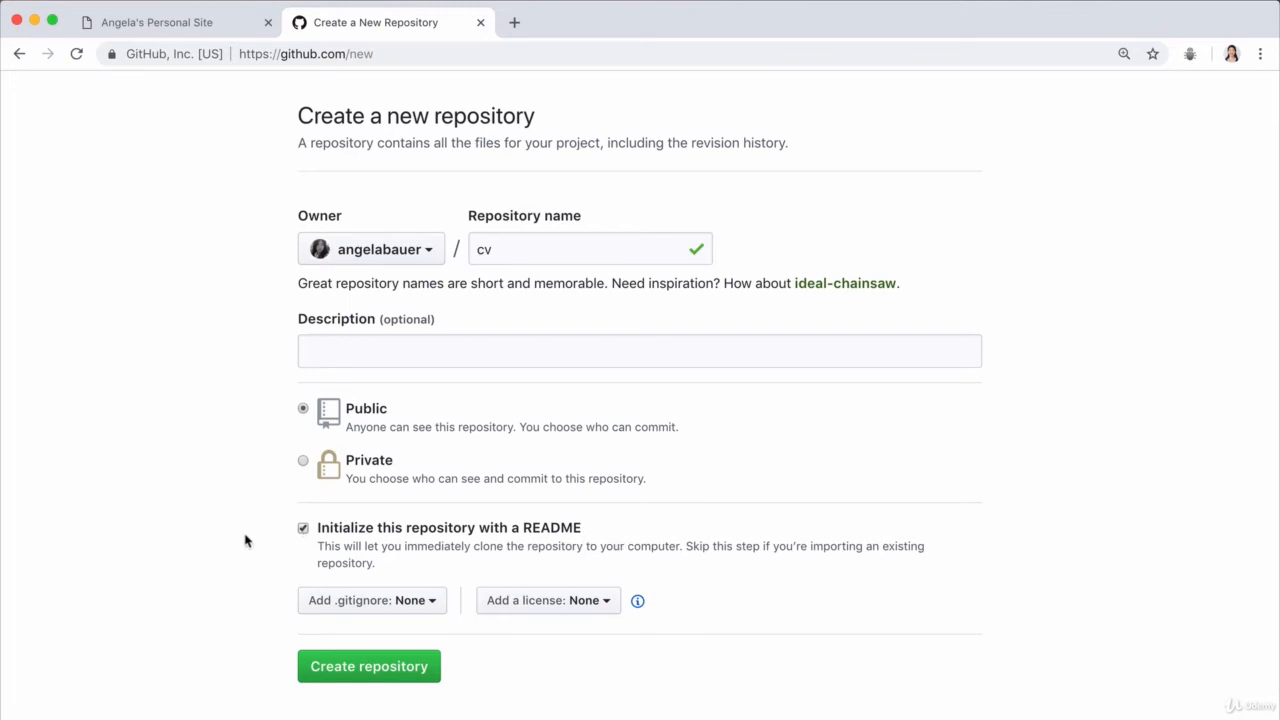
{"action": "left_click", "coordinate": [400, 677]}
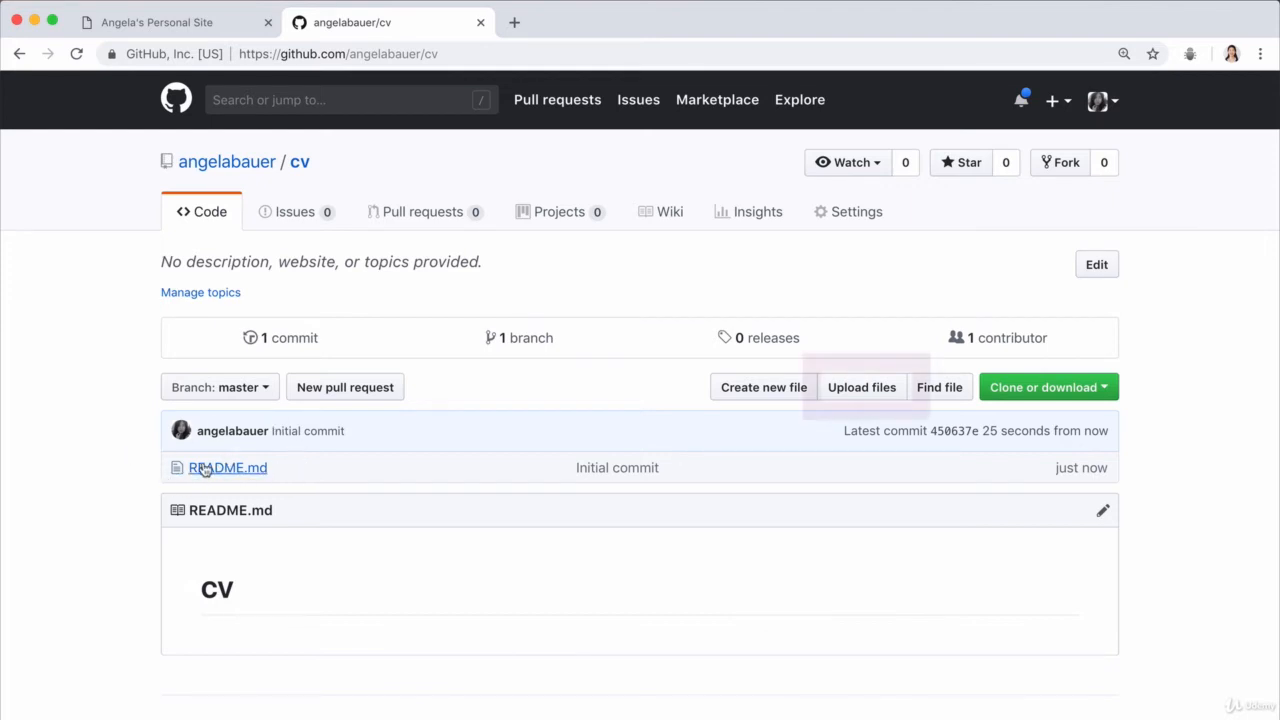
Step: Add the whole contents of the desktop's Personal Site folder from Finder to the cv repository's file upload
{"action": "left_click", "coordinate": [899, 388]}
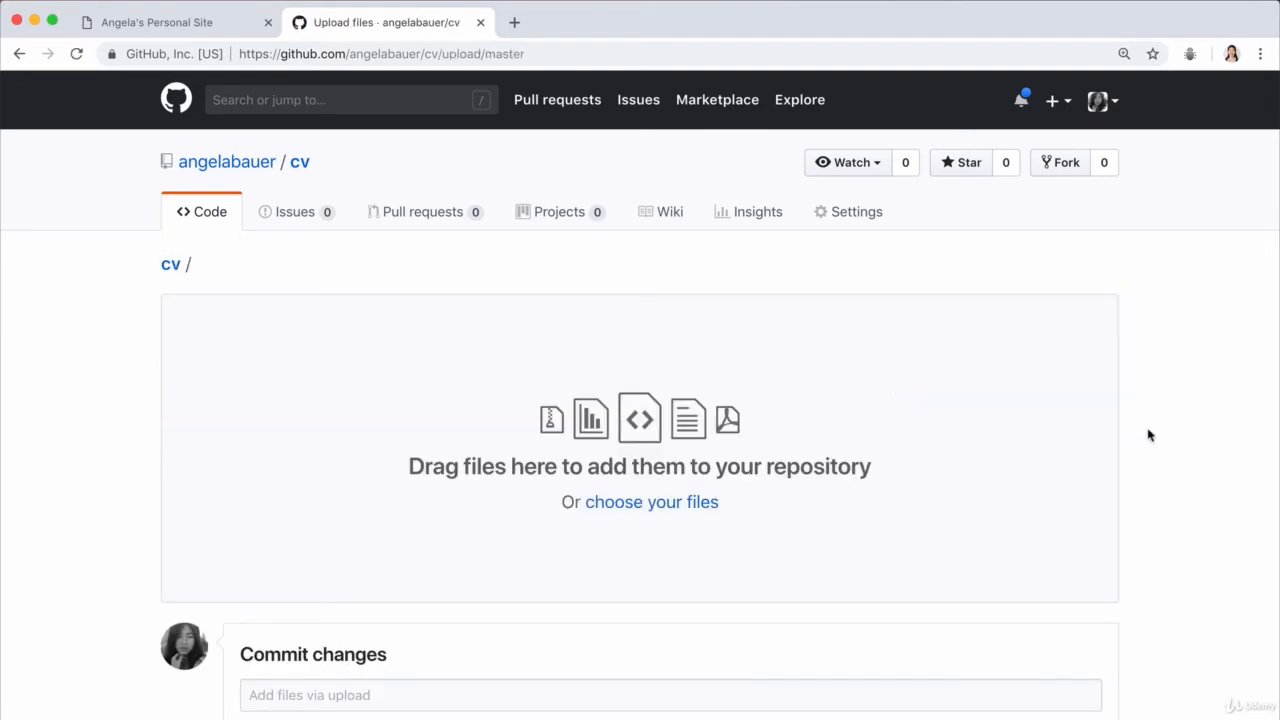
{"action": "key", "text": "super+Tab"}
{"action": "key", "text": "super+Tab"}
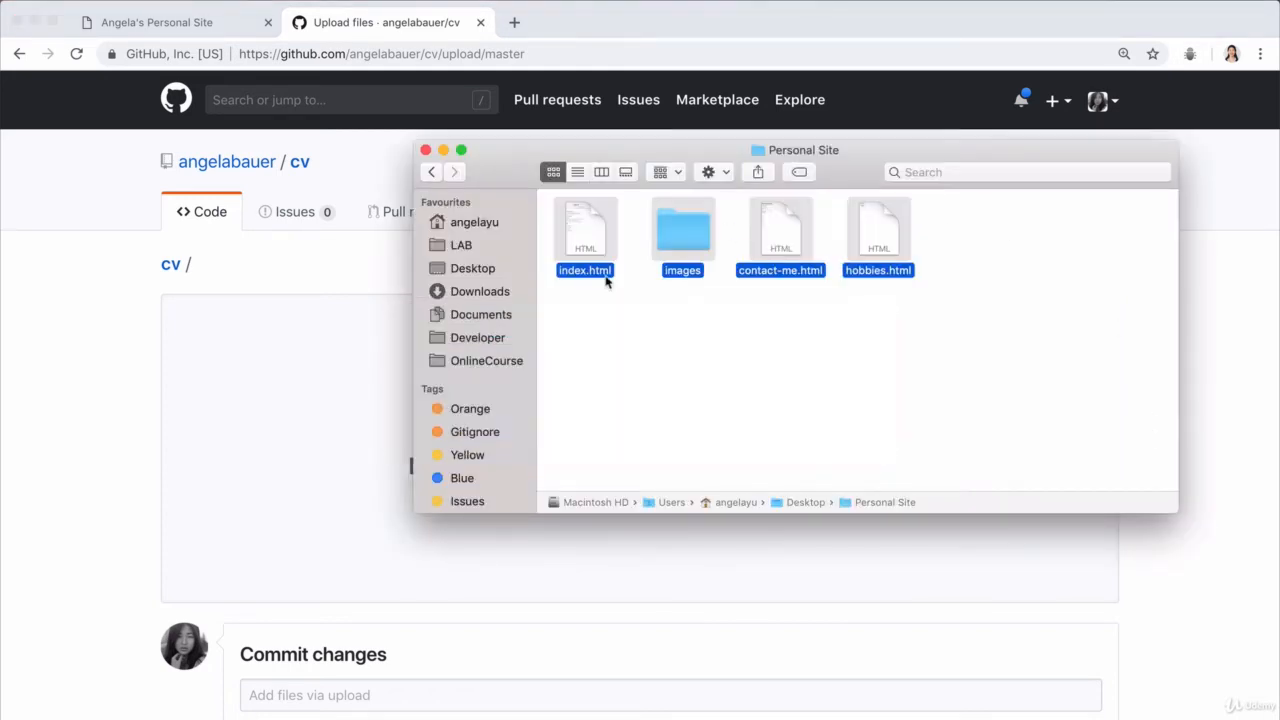
{"action": "key", "text": "super+Up"}
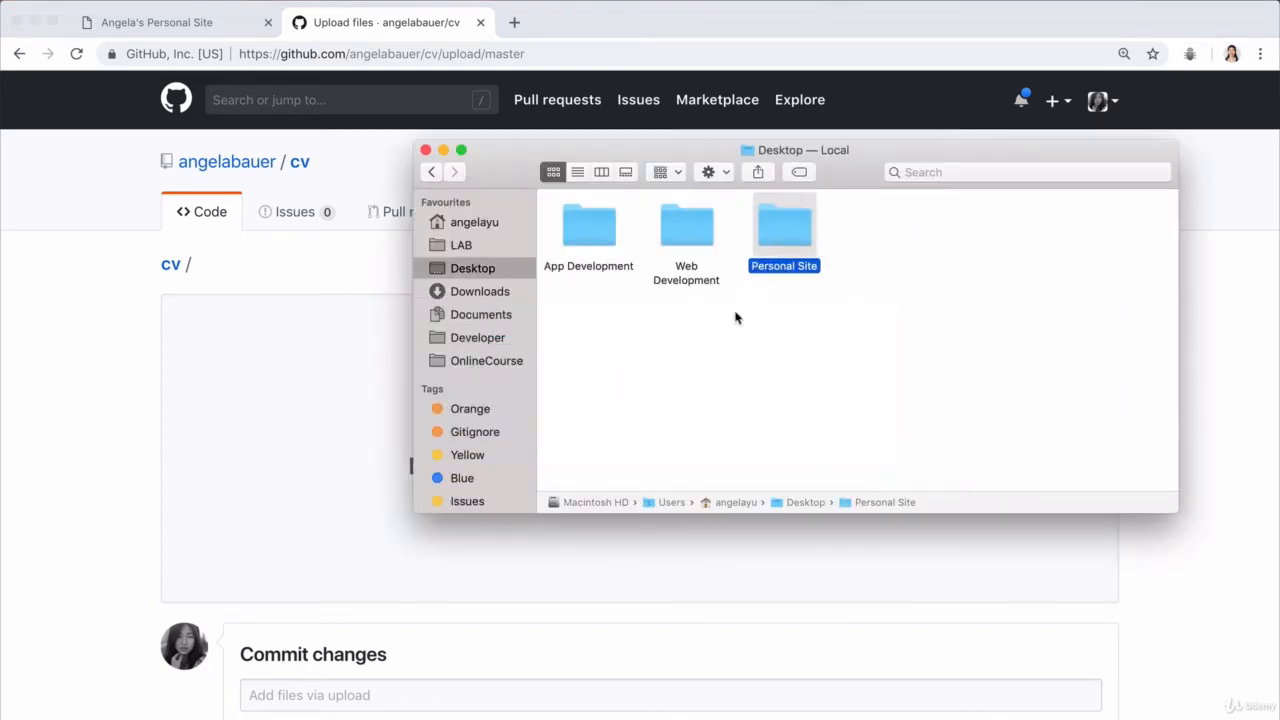
{"action": "double_click", "coordinate": [782, 224]}
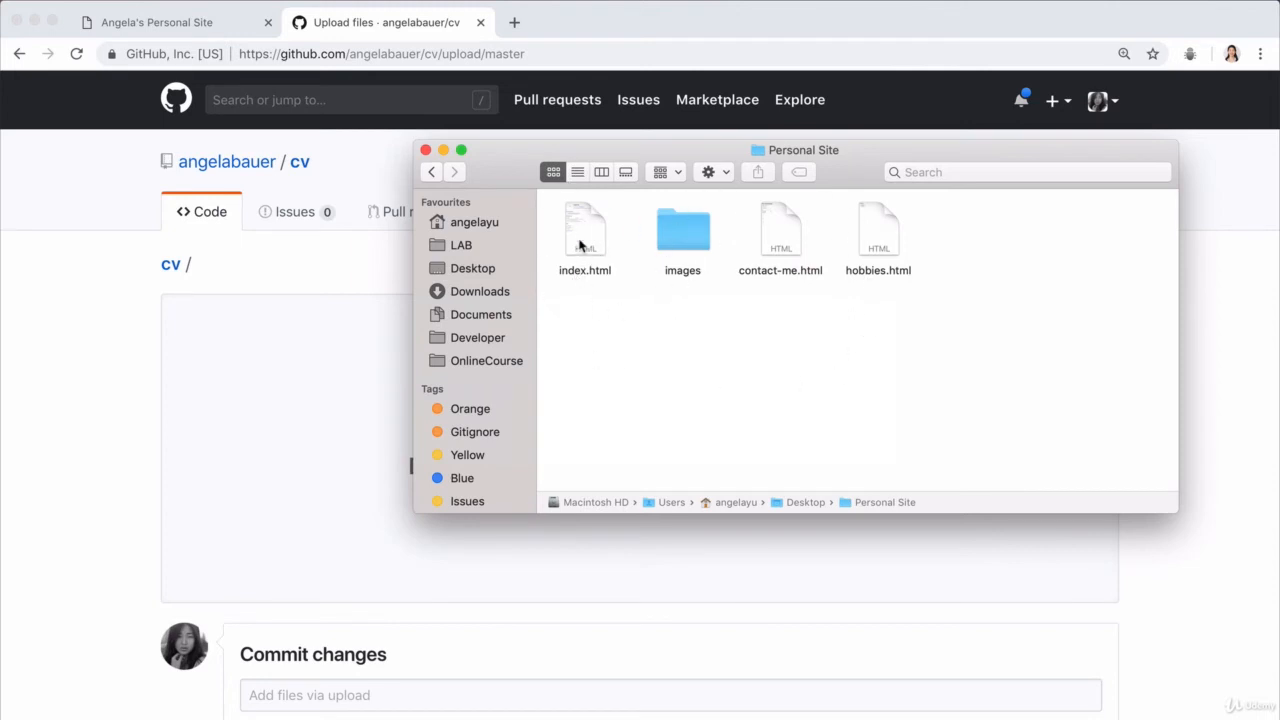
{"action": "left_click_drag", "start_coordinate": [1016, 348], "coordinate": [277, 460]}
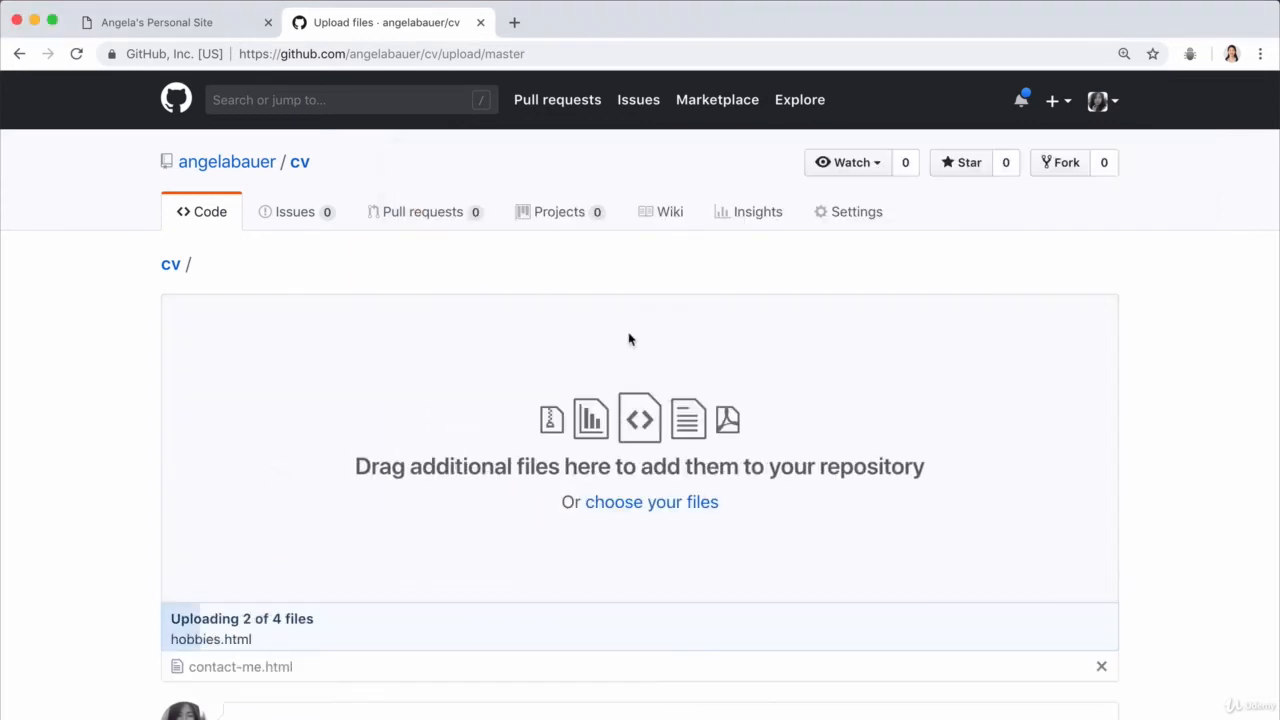
Step: Commit the uploaded files directly to the master branch with the message "Add initial cv website files"
{"action": "scroll", "coordinate": [546, 474], "scroll_direction": "down", "scroll_amount": 2}
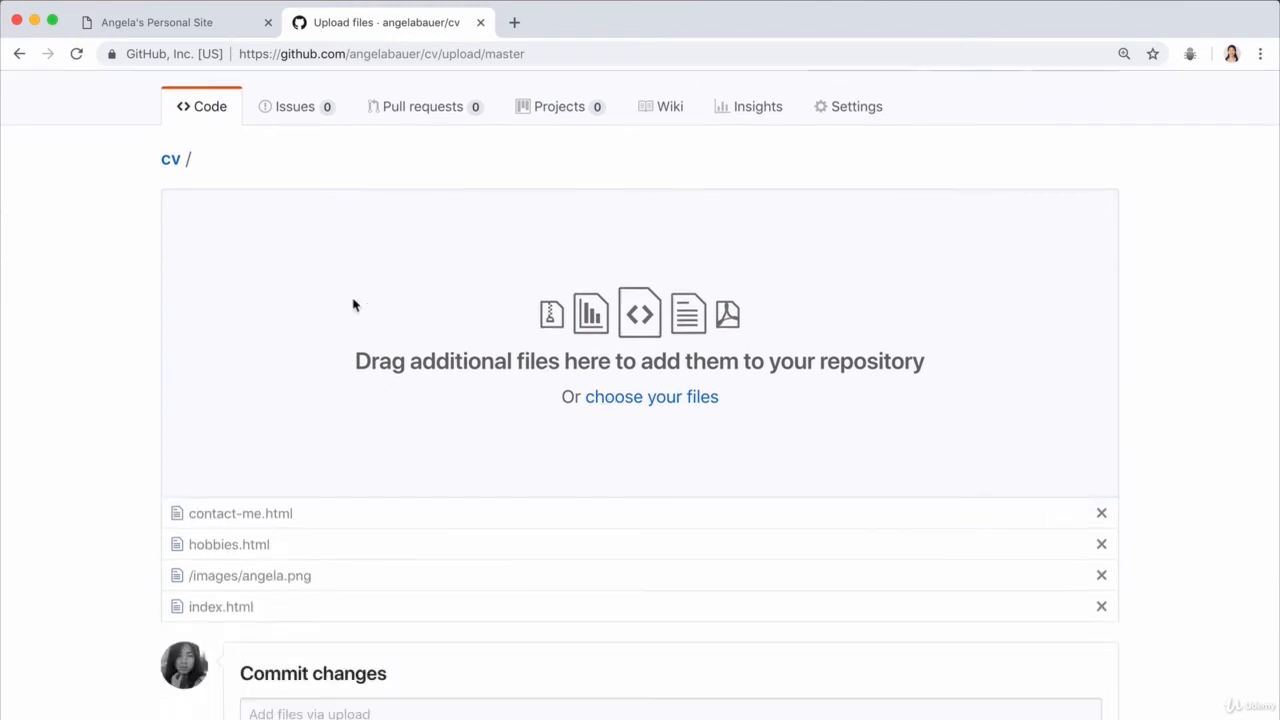
{"action": "scroll", "coordinate": [568, 502], "scroll_direction": "down", "scroll_amount": 5}
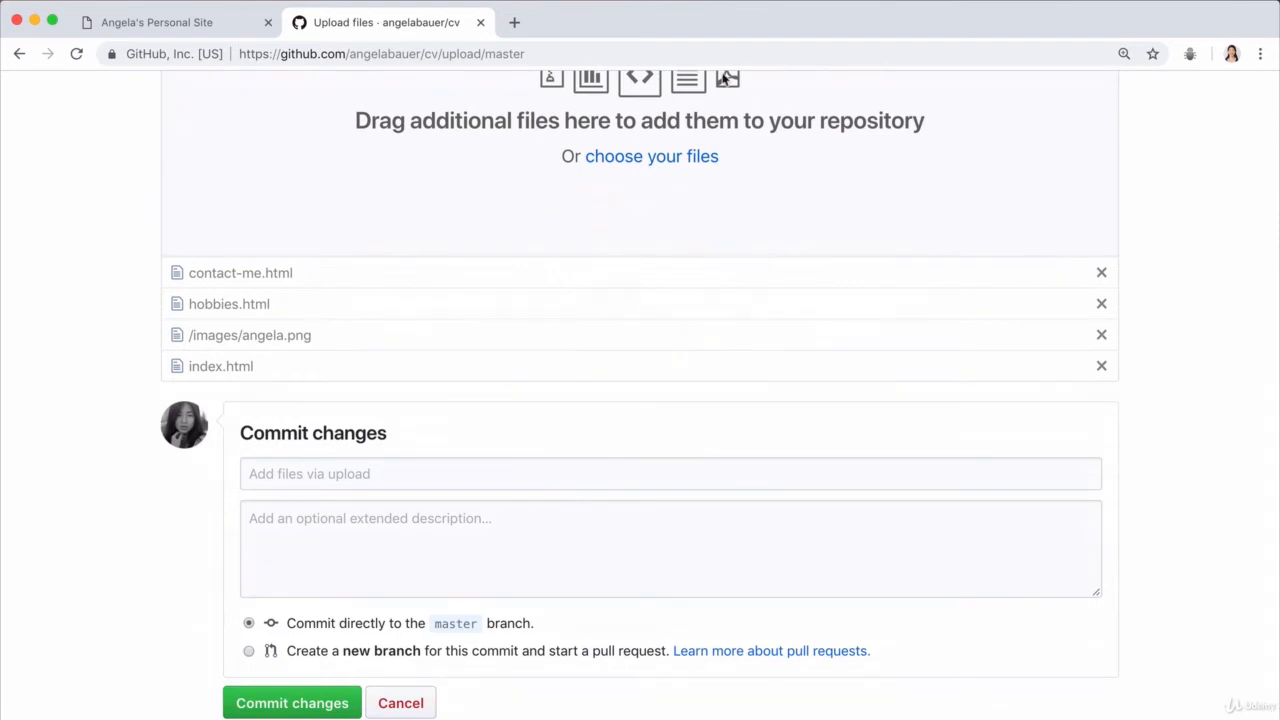
{"action": "scroll", "coordinate": [434, 440], "scroll_direction": "down", "scroll_amount": 1}
{"action": "left_click", "coordinate": [434, 441]}
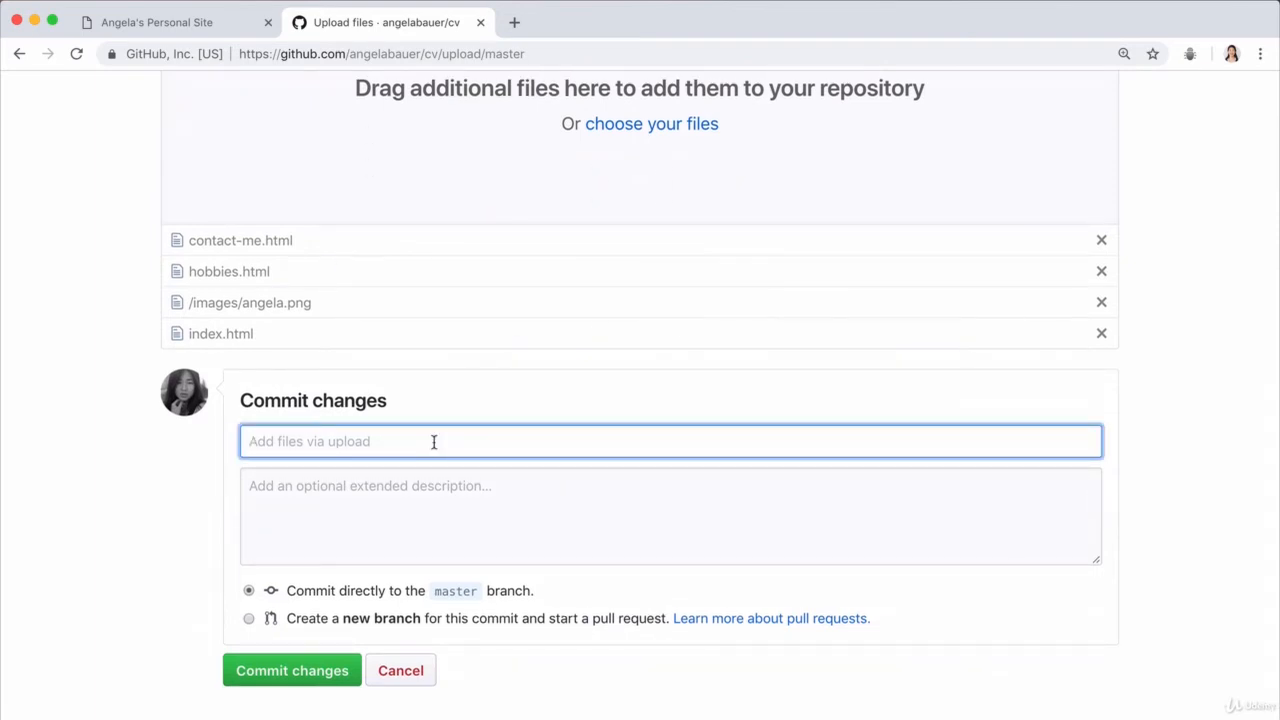
{"action": "type", "text": "Add"}
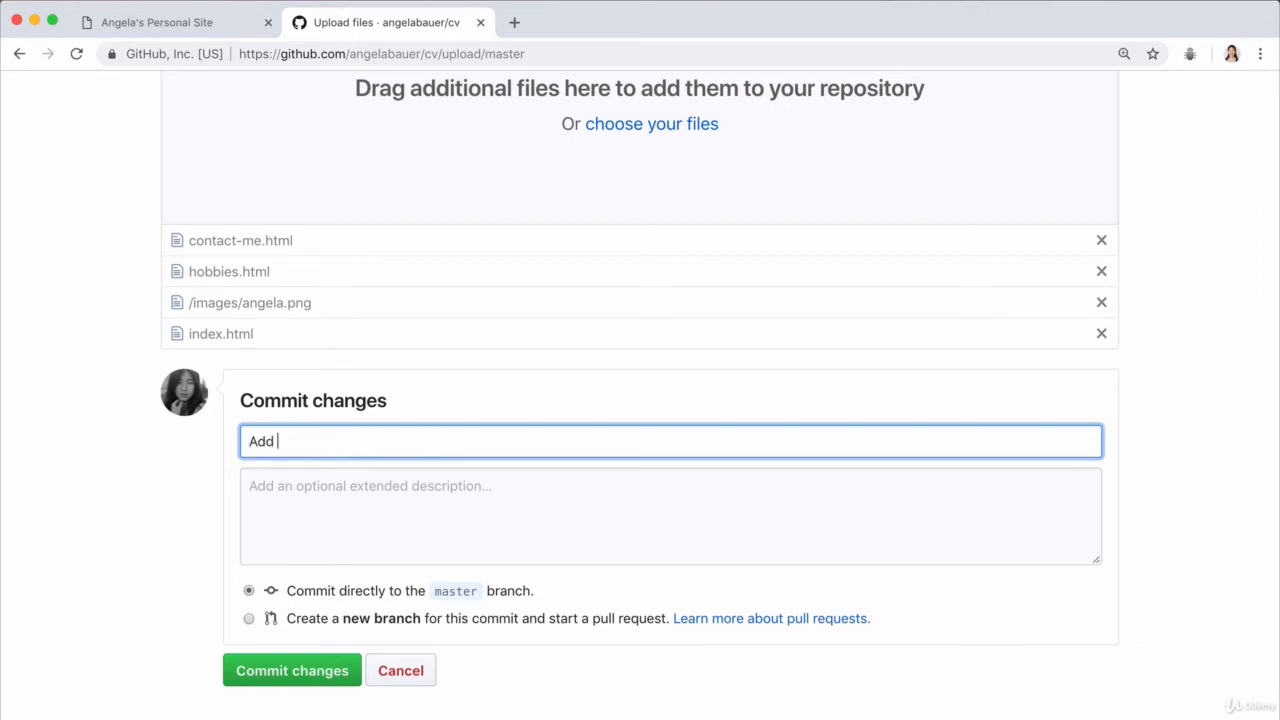
{"action": "type", "text": " initial cv website files"}
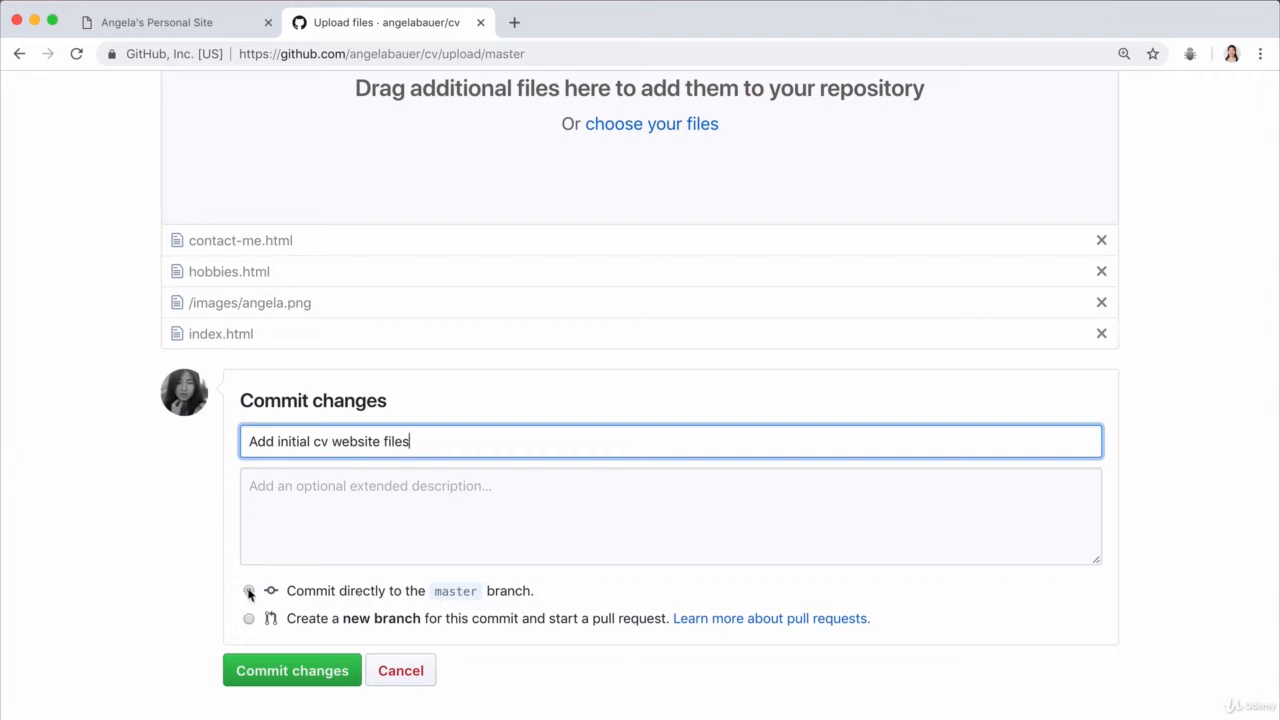
{"action": "left_click", "coordinate": [292, 672]}
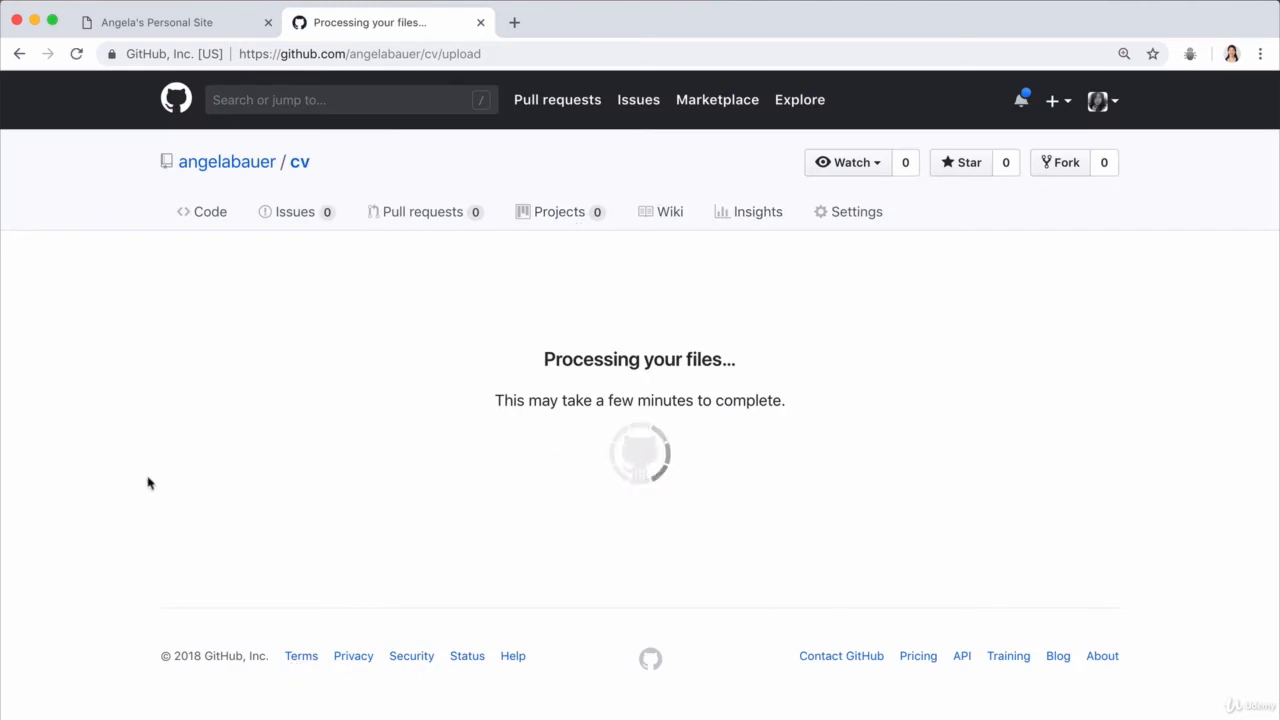
Step: Open the cv repository's settings at the GitHub Pages section
{"action": "scroll", "coordinate": [281, 412], "scroll_direction": "down", "scroll_amount": 1}
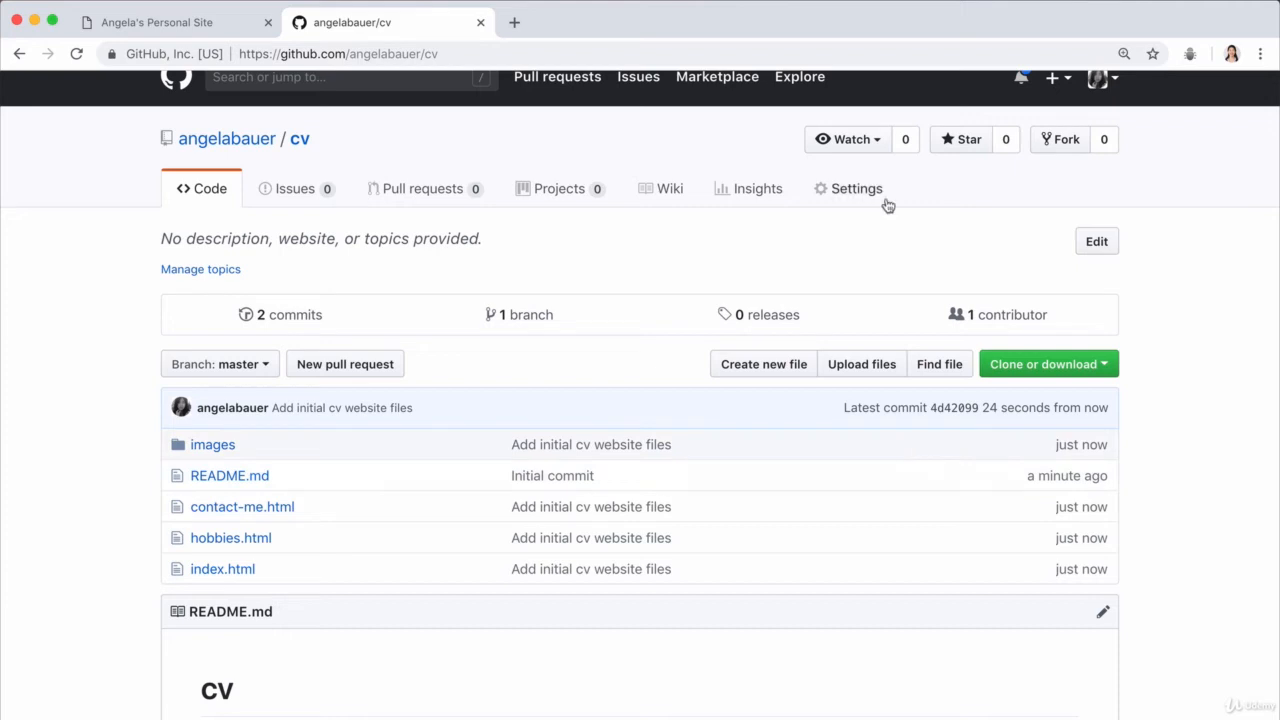
{"action": "scroll", "coordinate": [860, 205], "scroll_direction": "up", "scroll_amount": 1}
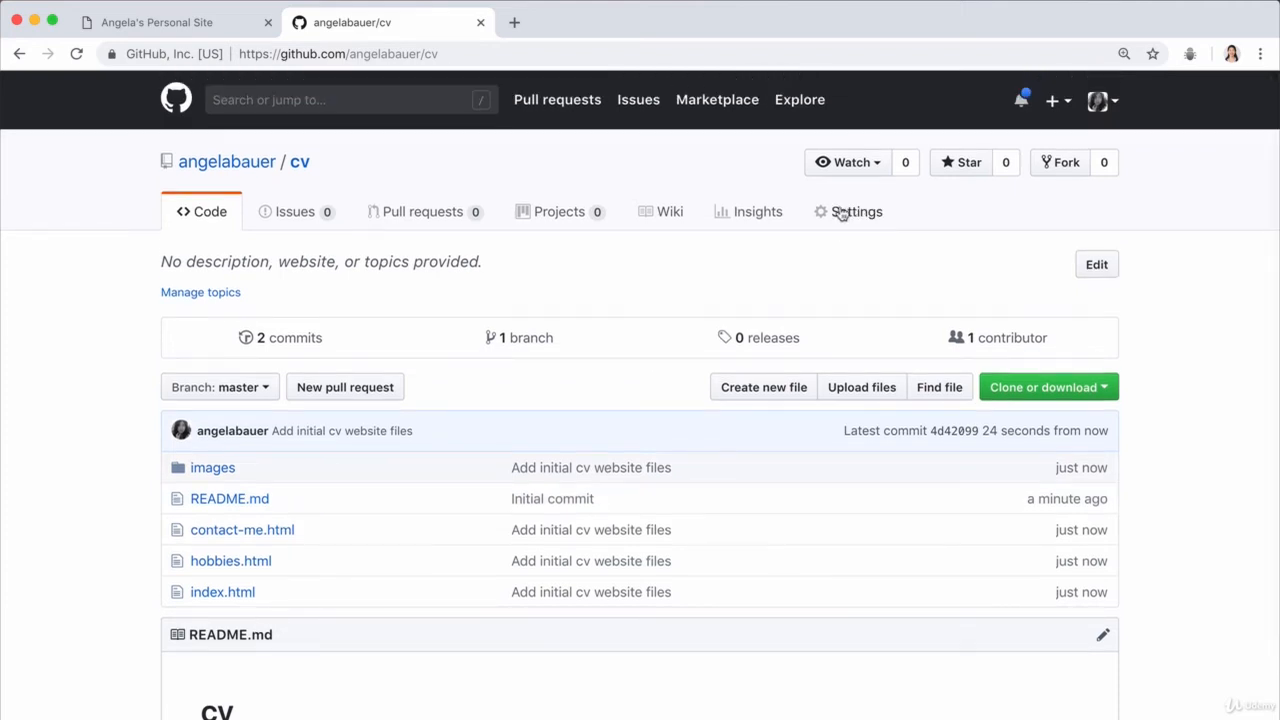
{"action": "left_click", "coordinate": [840, 213]}
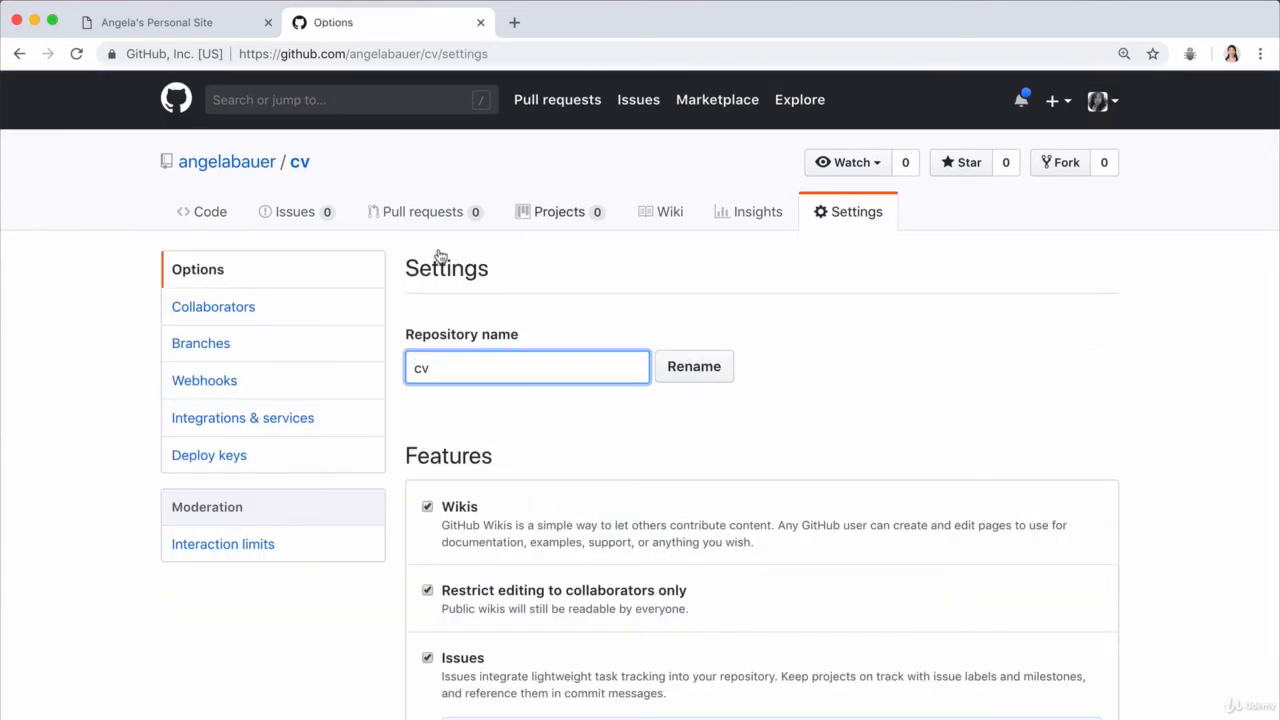
{"action": "scroll", "coordinate": [665, 518], "scroll_direction": "down", "scroll_amount": 5}
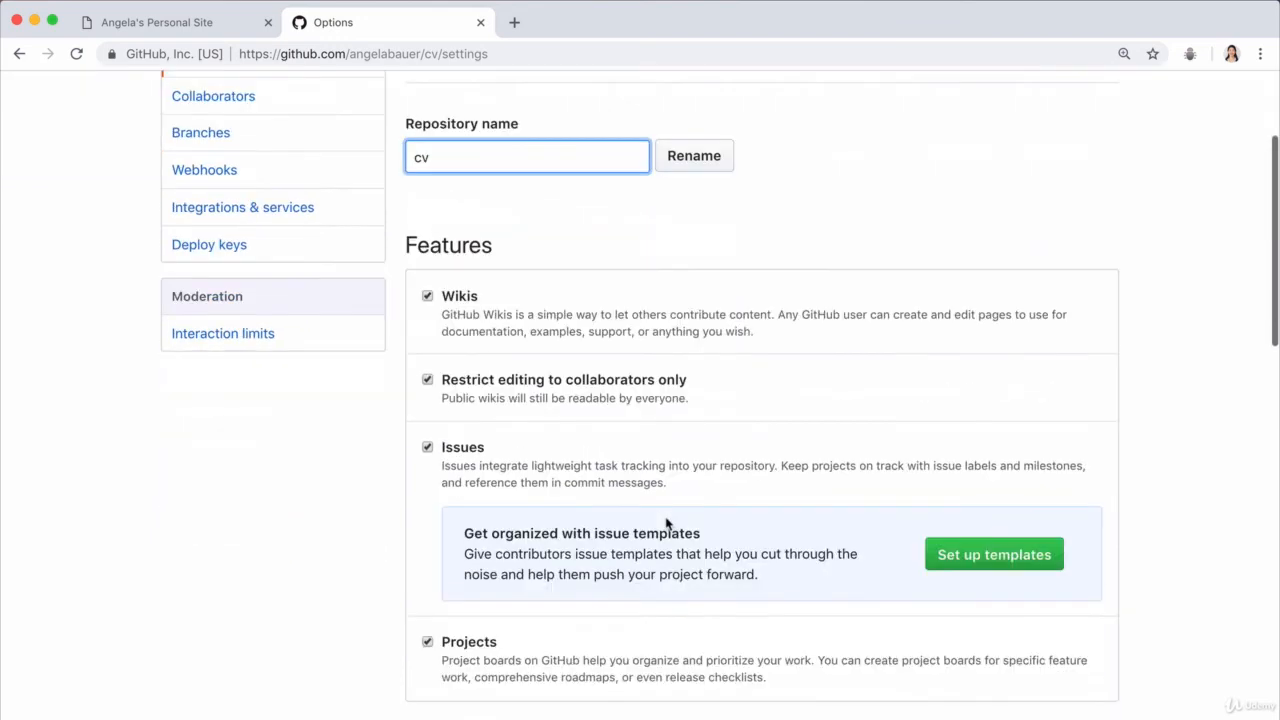
{"action": "scroll", "coordinate": [665, 518], "scroll_direction": "down", "scroll_amount": 20}
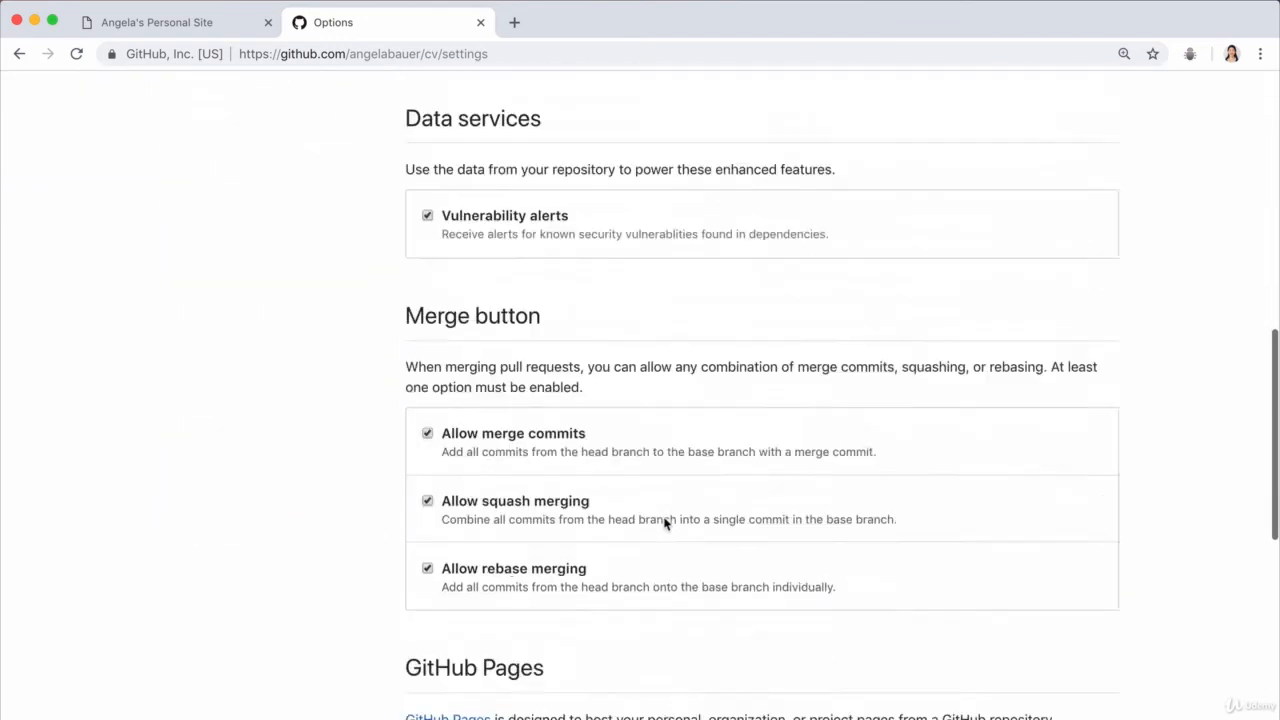
{"action": "scroll", "coordinate": [665, 518], "scroll_direction": "down", "scroll_amount": 1}
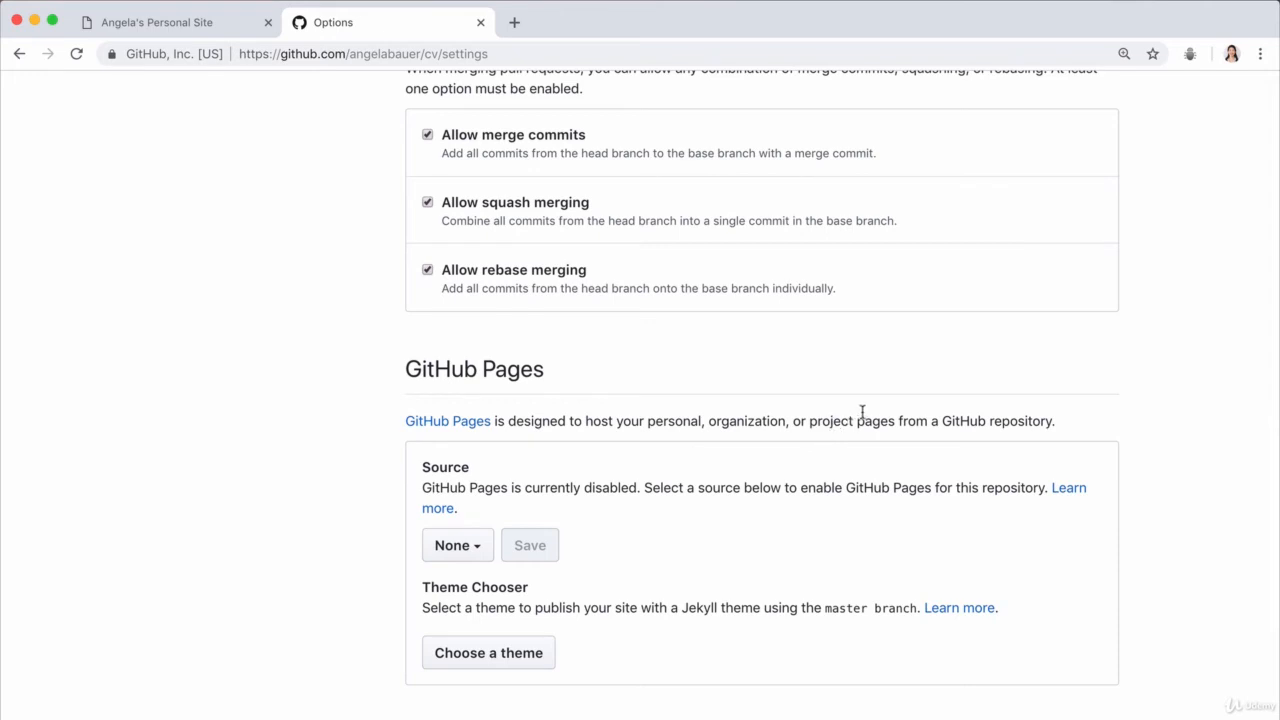
Step: Set the GitHub Pages source to the master branch and save it
{"action": "left_click_drag", "start_coordinate": [940, 420], "coordinate": [1057, 416]}
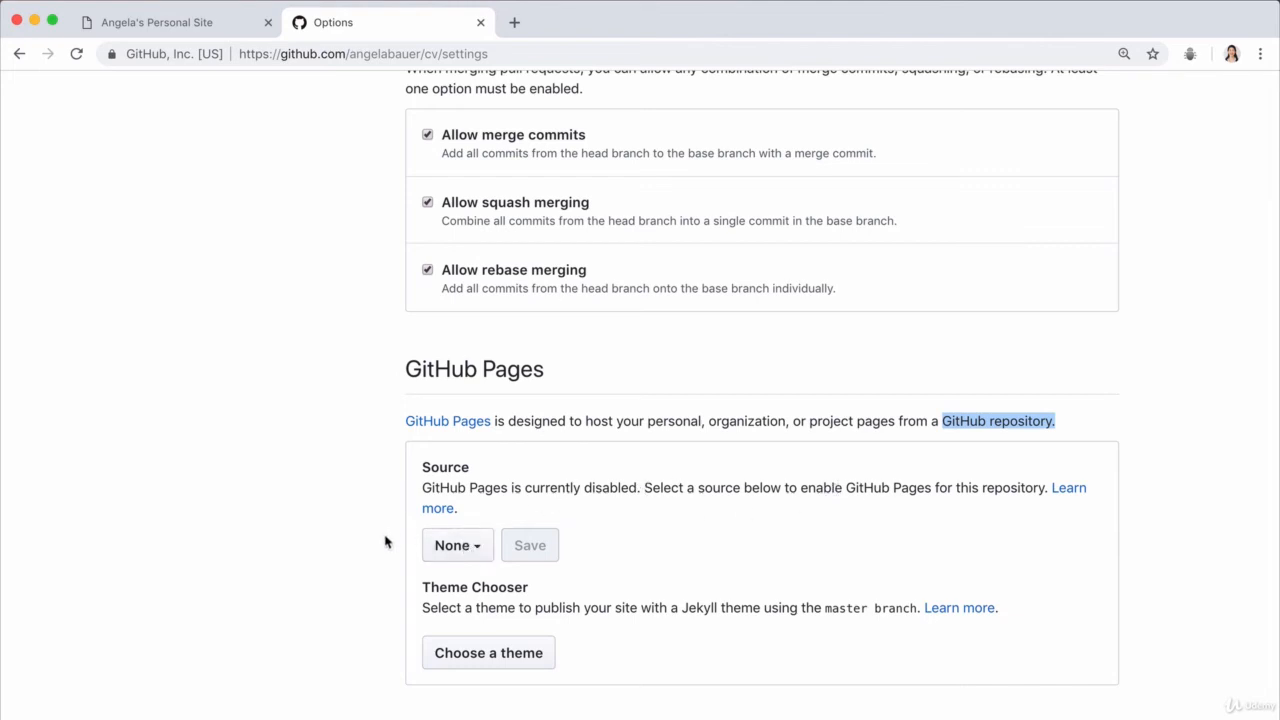
{"action": "left_click", "coordinate": [472, 550]}
{"action": "scroll", "coordinate": [560, 534], "scroll_direction": "down", "scroll_amount": 2}
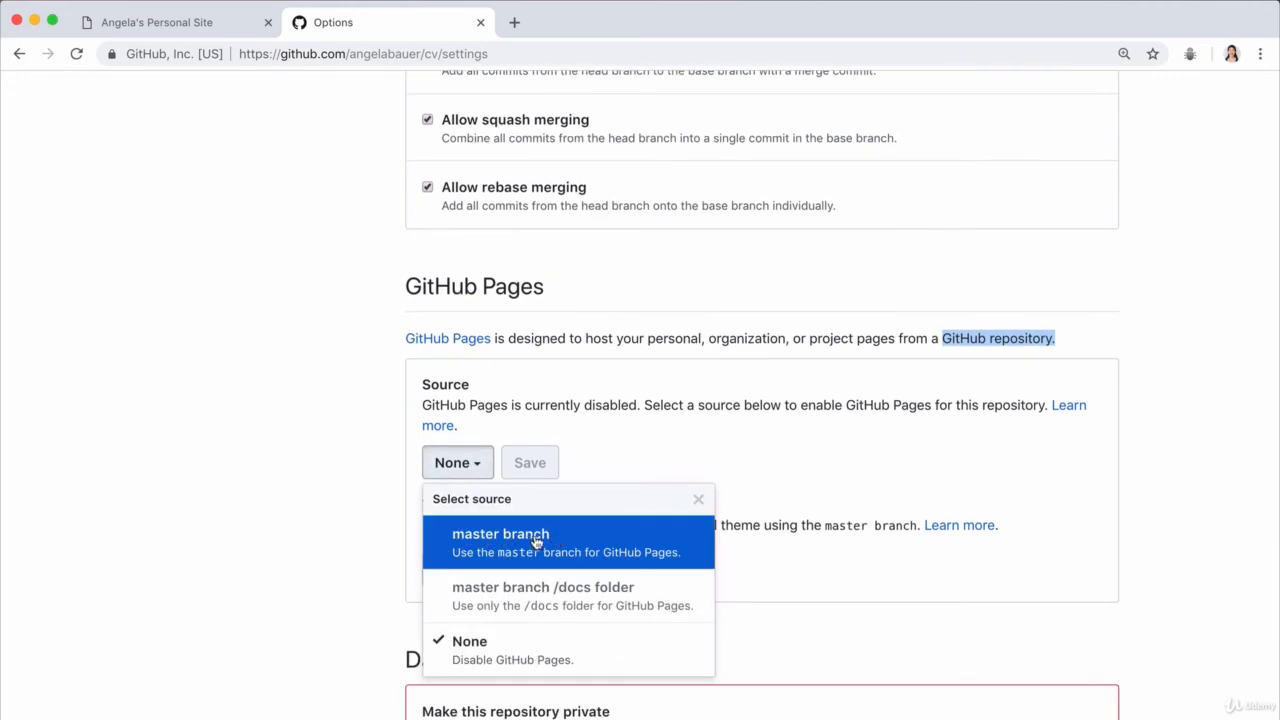
{"action": "left_click", "coordinate": [593, 545]}
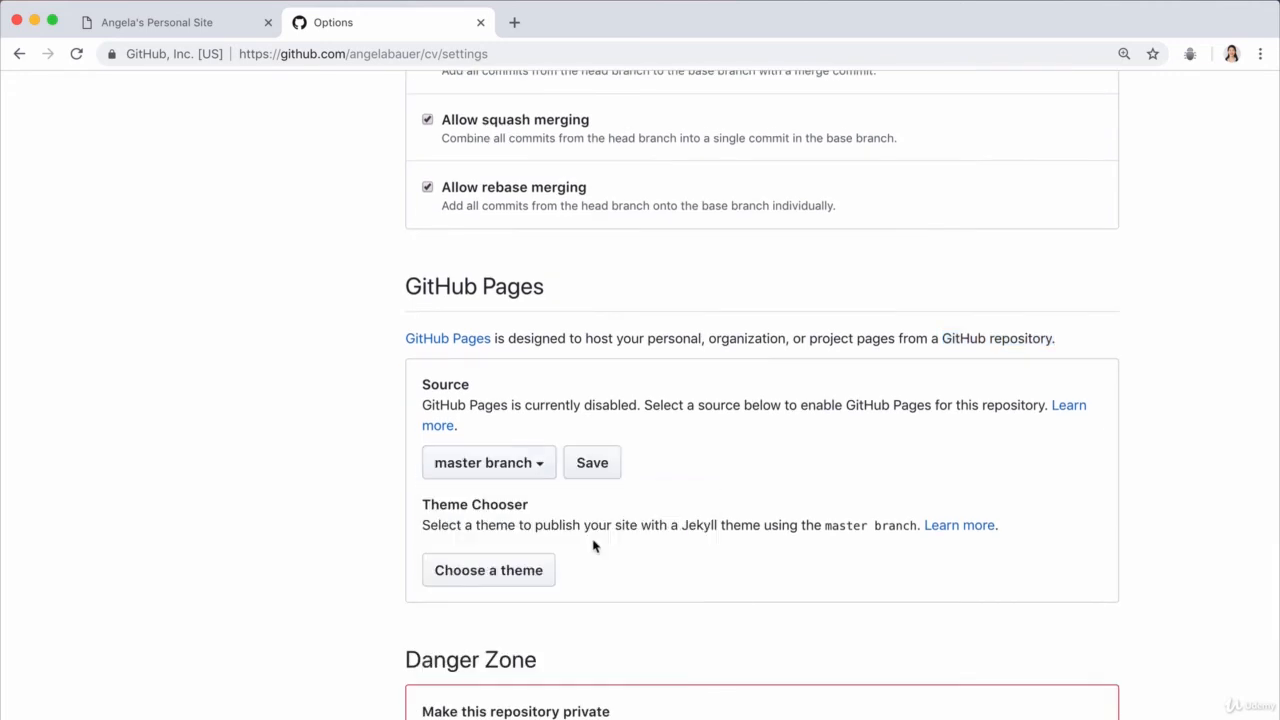
{"action": "left_click", "coordinate": [594, 464]}
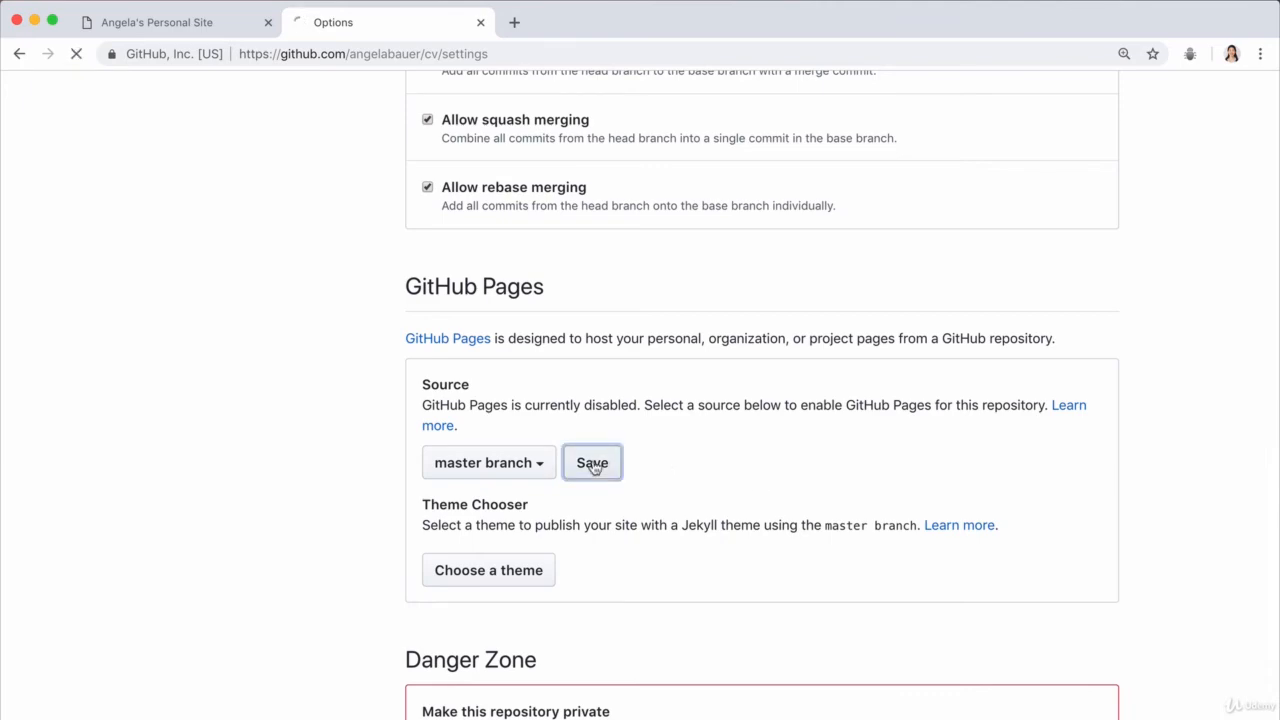
Step: Check the site's publishing status in the GitHub Pages section of the repository settings
{"action": "scroll", "coordinate": [730, 550], "scroll_direction": "down", "scroll_amount": 5}
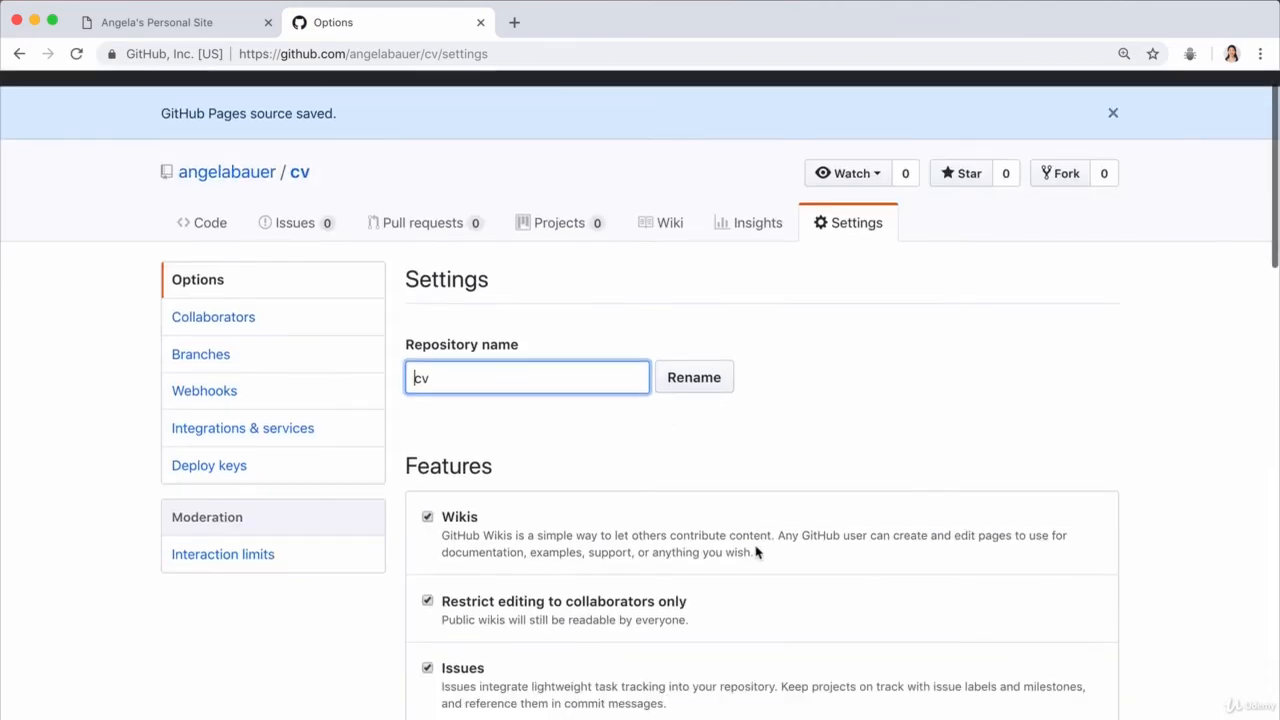
{"action": "scroll", "coordinate": [756, 552], "scroll_direction": "down", "scroll_amount": 6}
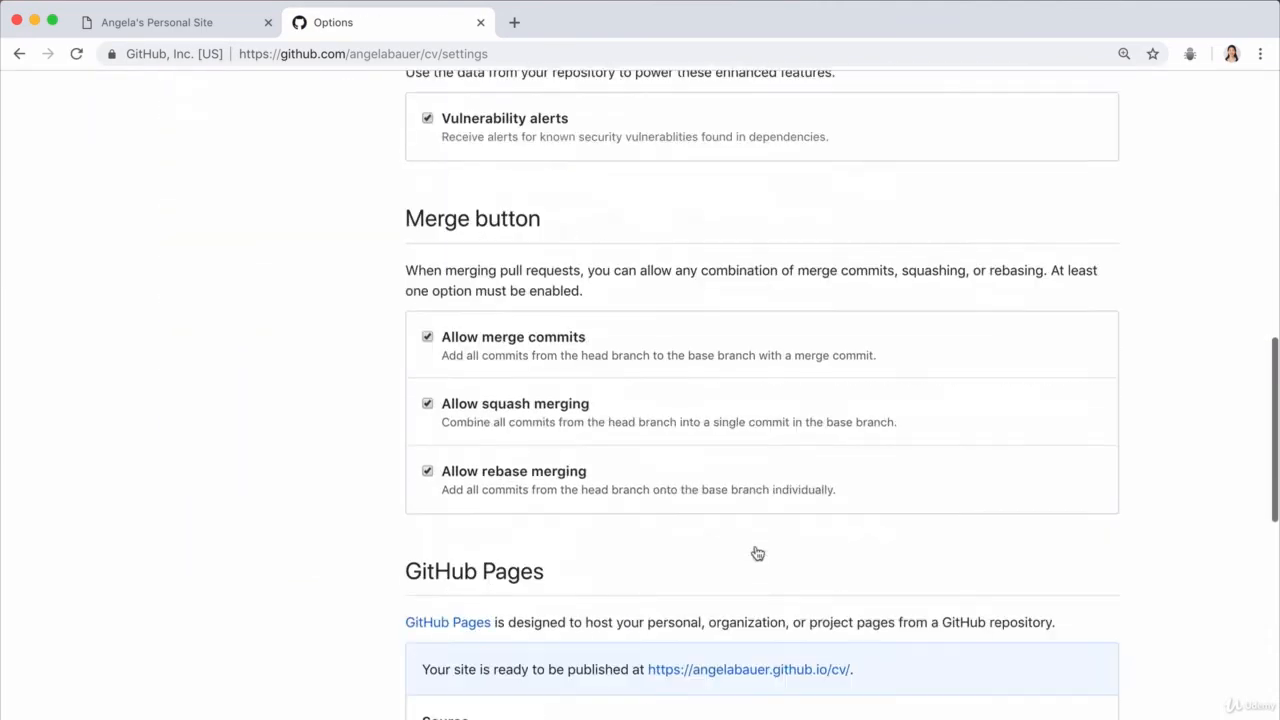
{"action": "scroll", "coordinate": [756, 552], "scroll_direction": "down", "scroll_amount": 3}
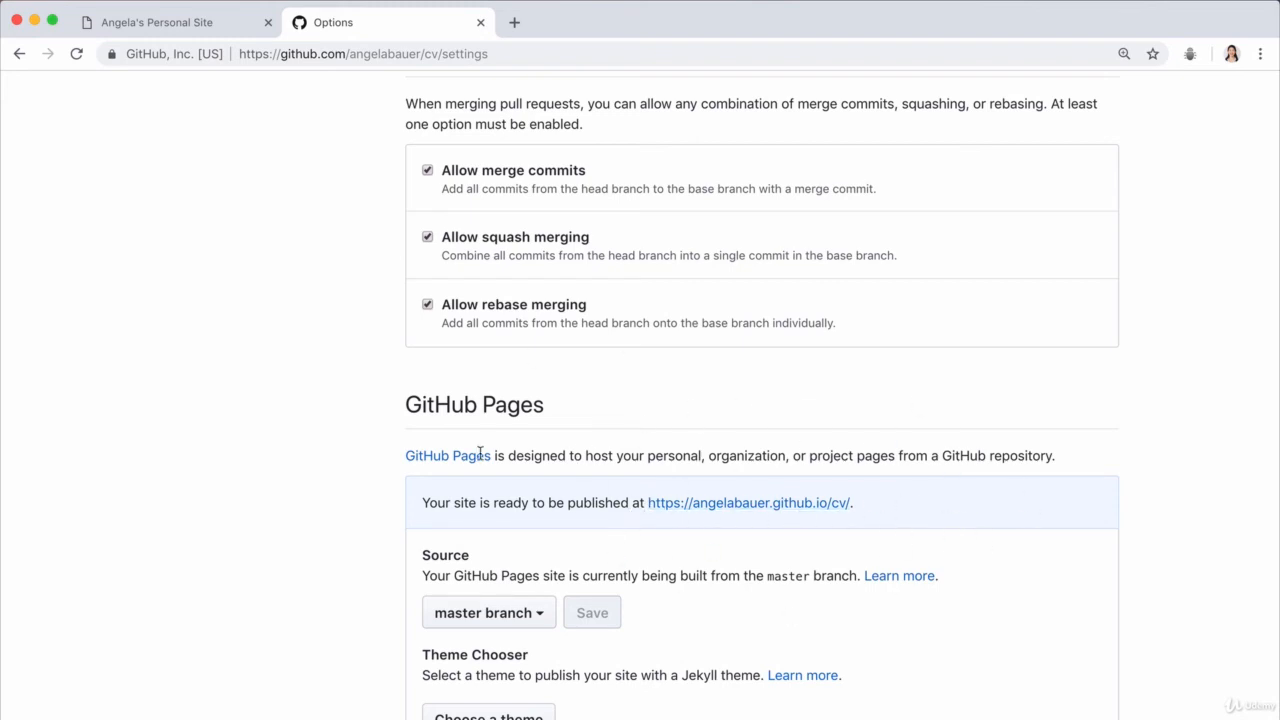
{"action": "scroll", "coordinate": [838, 486], "scroll_direction": "down", "scroll_amount": 1}
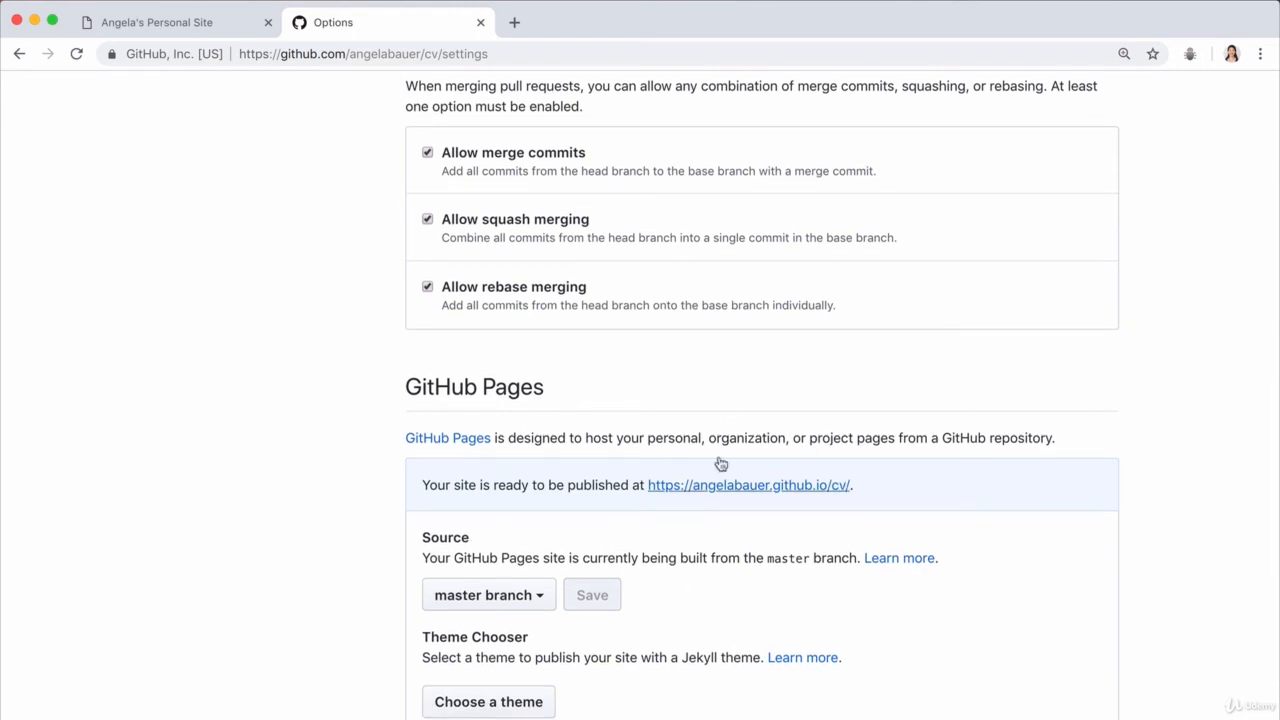
Step: Reload the repository settings and open the published cv site from its GitHub Pages link
{"action": "left_click", "coordinate": [76, 53]}
{"action": "scroll", "coordinate": [832, 385], "scroll_direction": "down", "scroll_amount": 6}
{"action": "scroll", "coordinate": [832, 385], "scroll_direction": "up", "scroll_amount": 1}
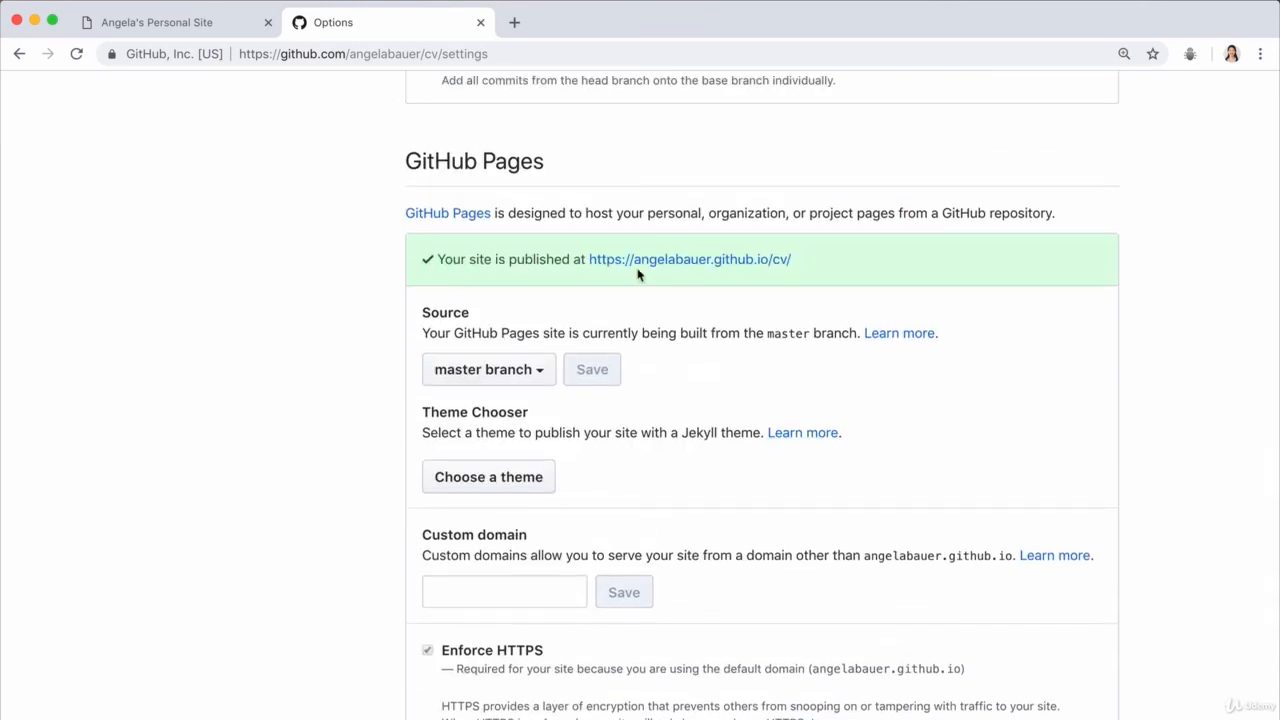
{"action": "left_click", "coordinate": [704, 266]}
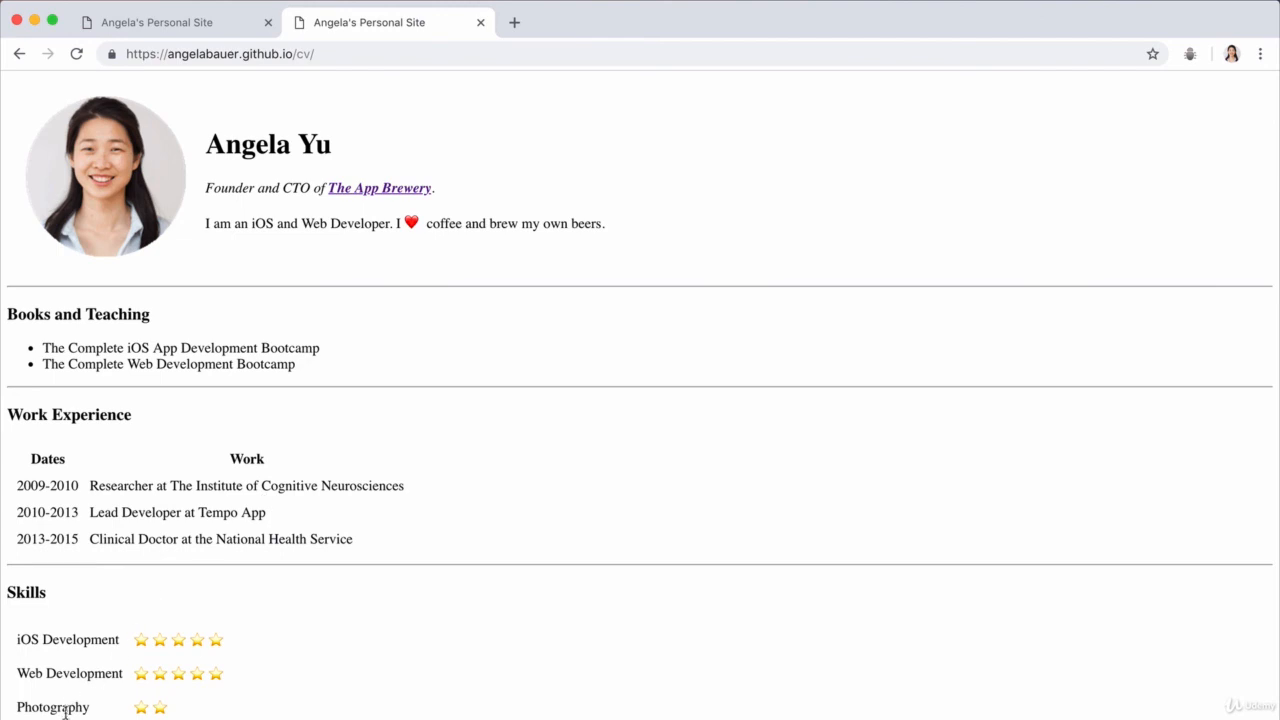
Step: View the live site's Contact Me page, return to the CV homepage and check its web address
{"action": "left_click", "coordinate": [19, 53]}
{"action": "key", "text": "super+bracketright"}
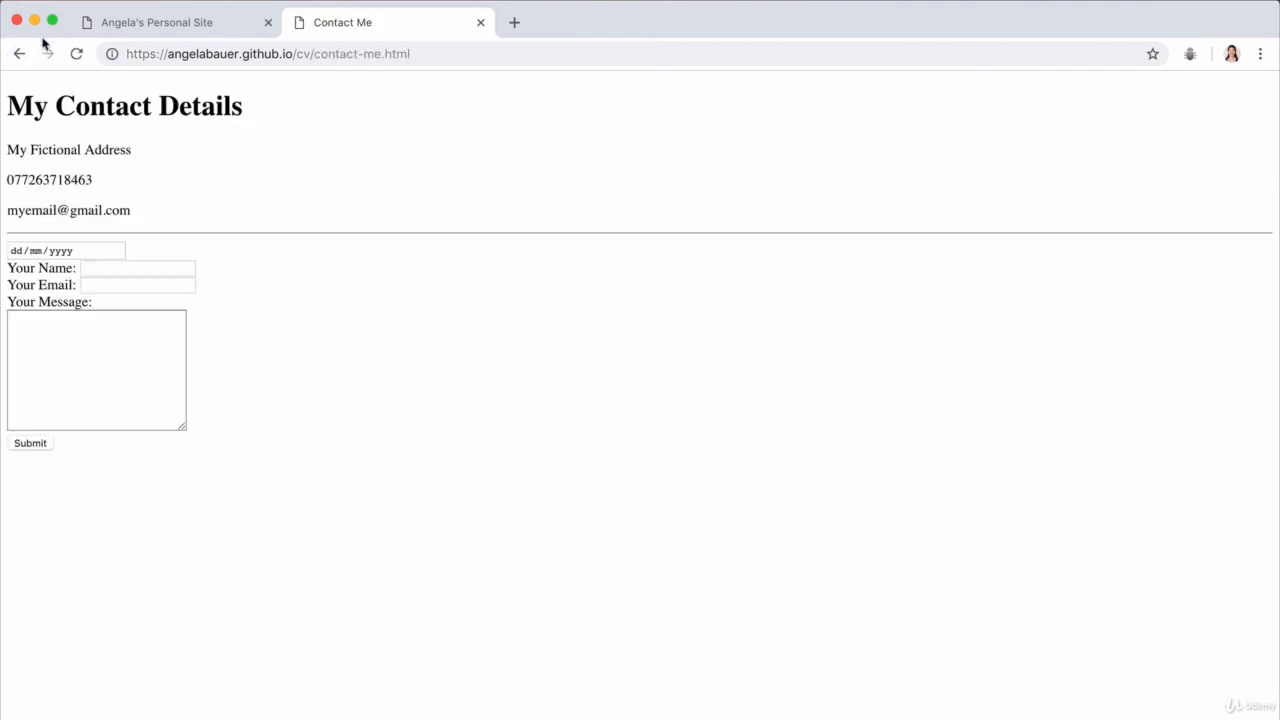
{"action": "left_click", "coordinate": [21, 53]}
{"action": "left_click", "coordinate": [250, 43]}
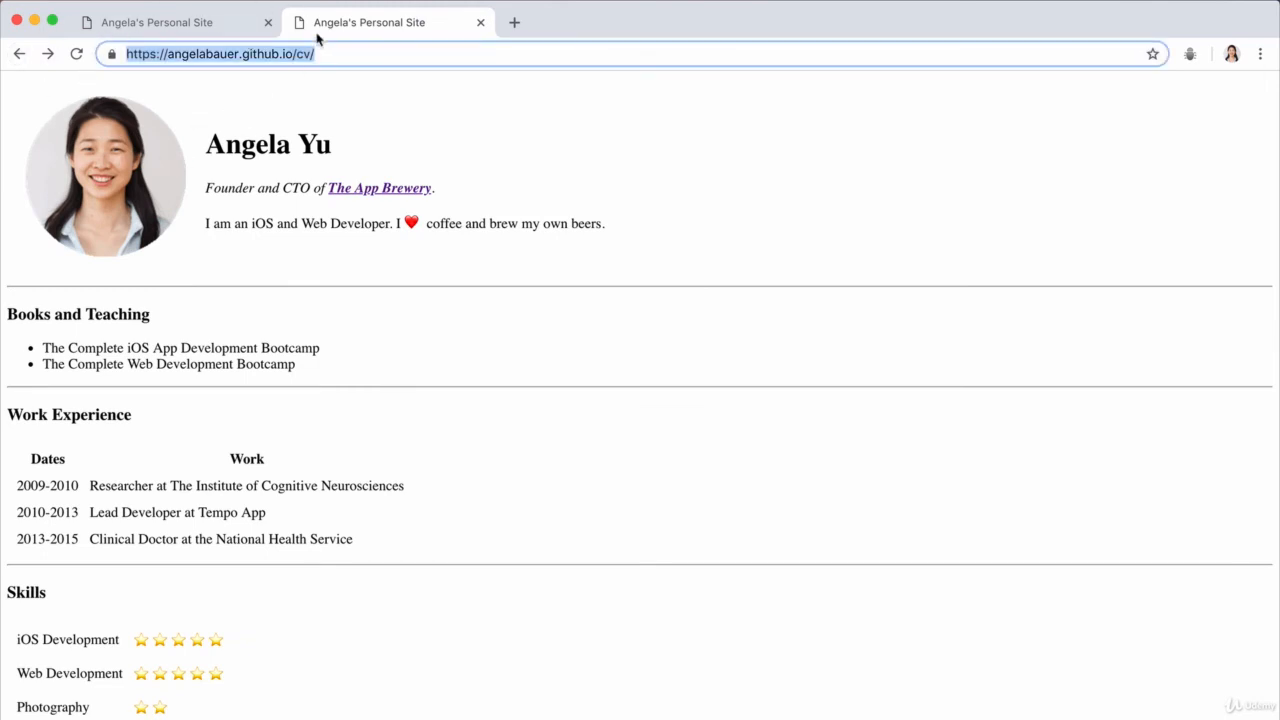
{"action": "left_click", "coordinate": [488, 120]}
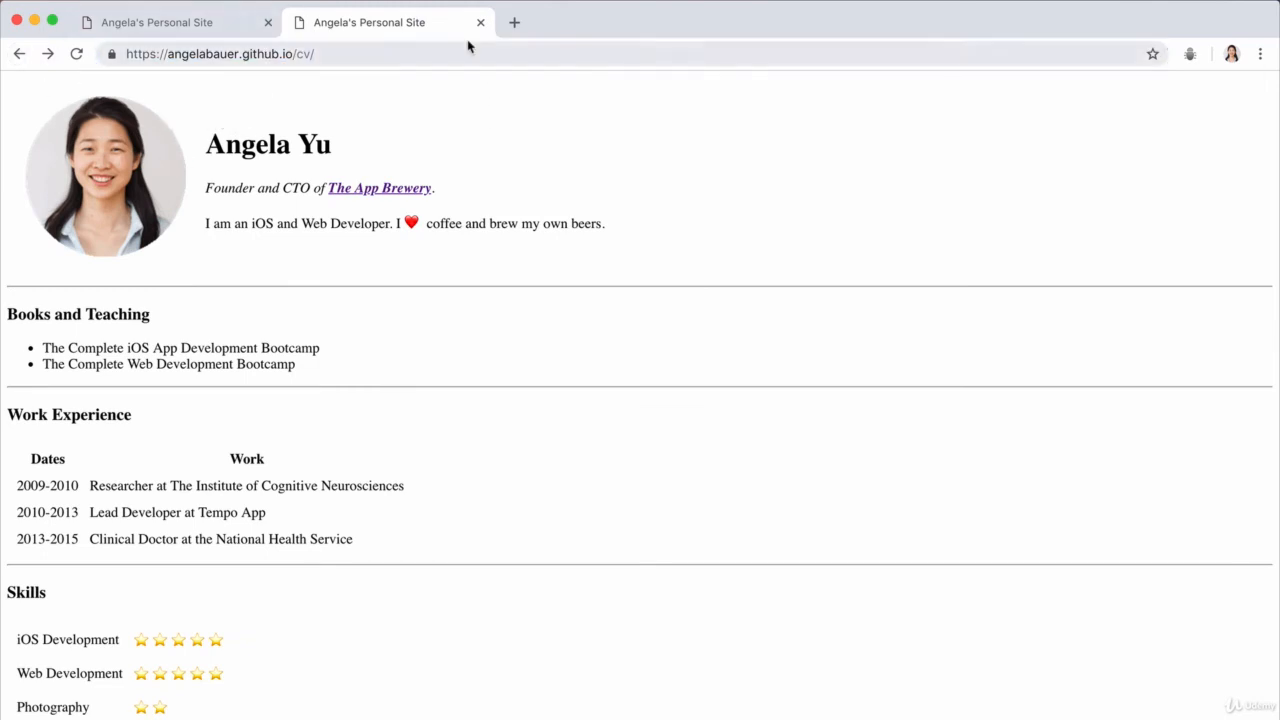